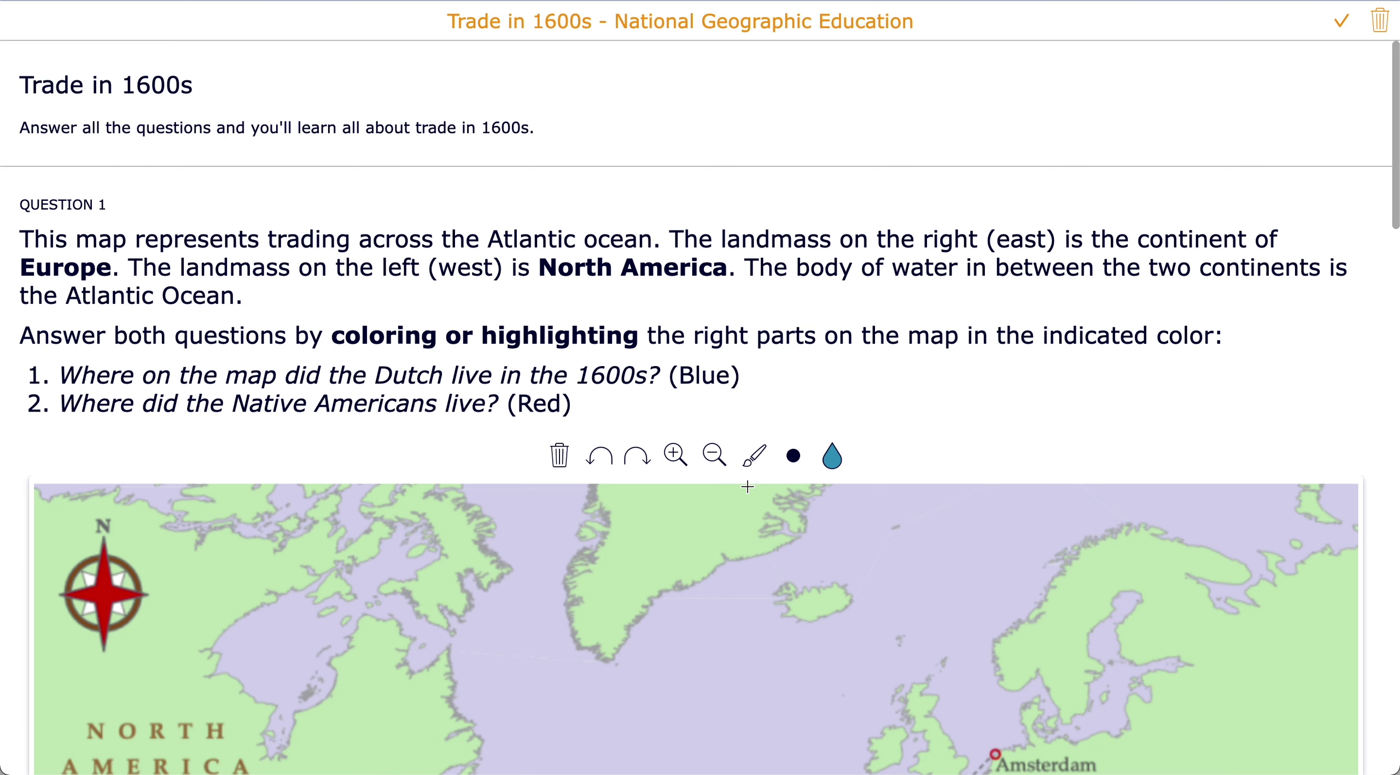
Crosshatch the New York City area of the map with blue brush strokes.
scroll(747, 485, down, 3)
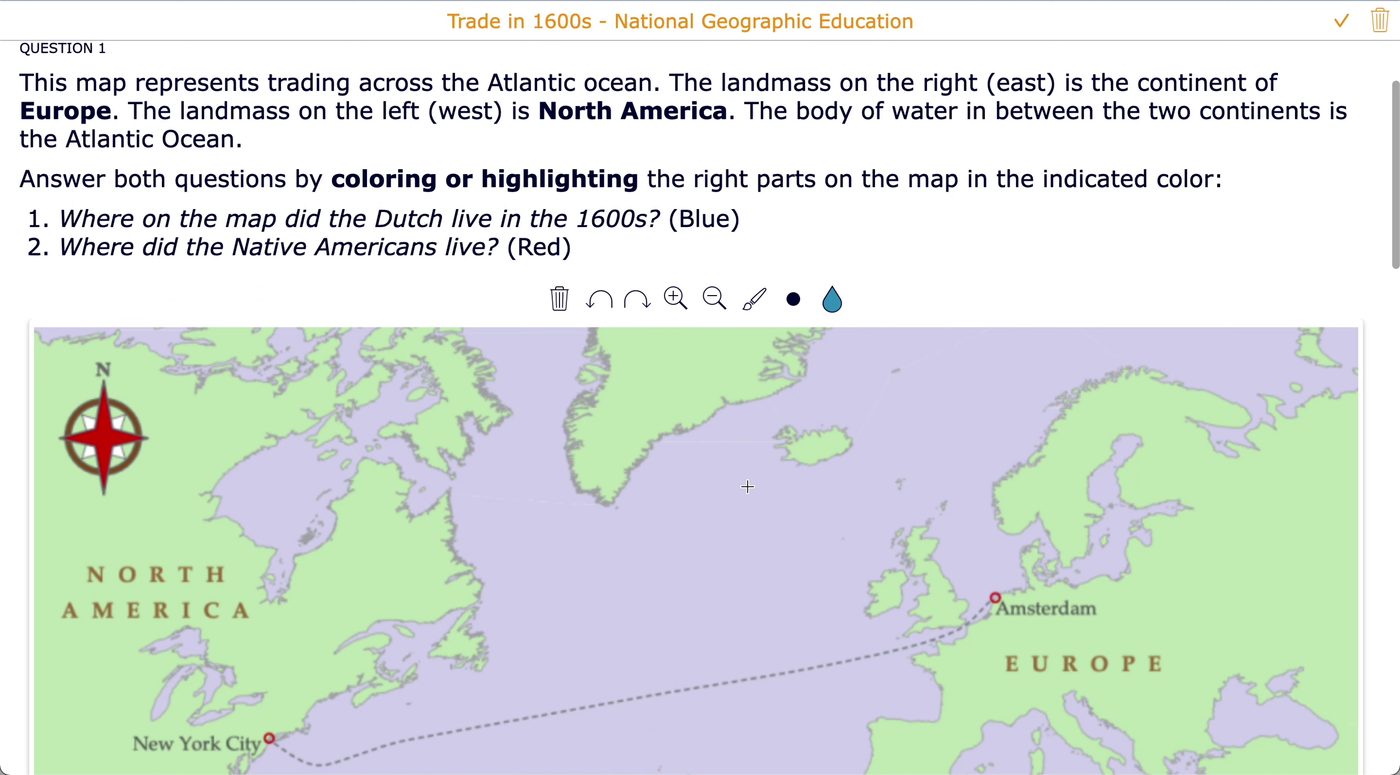
scroll(747, 486, down, 3)
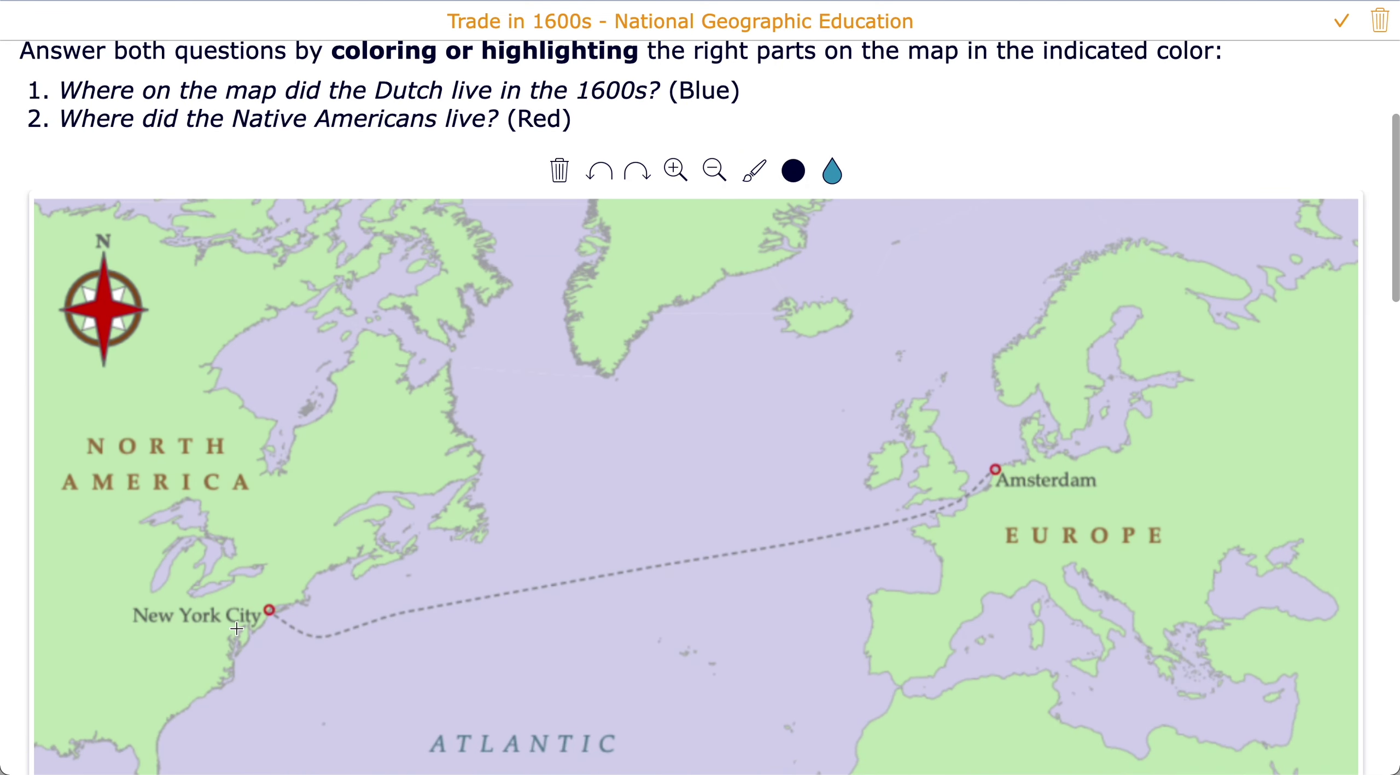
drag(241, 432, 68, 661)
drag(279, 470, 151, 687)
drag(317, 522, 233, 668)
drag(221, 444, 283, 671)
drag(170, 507, 193, 631)
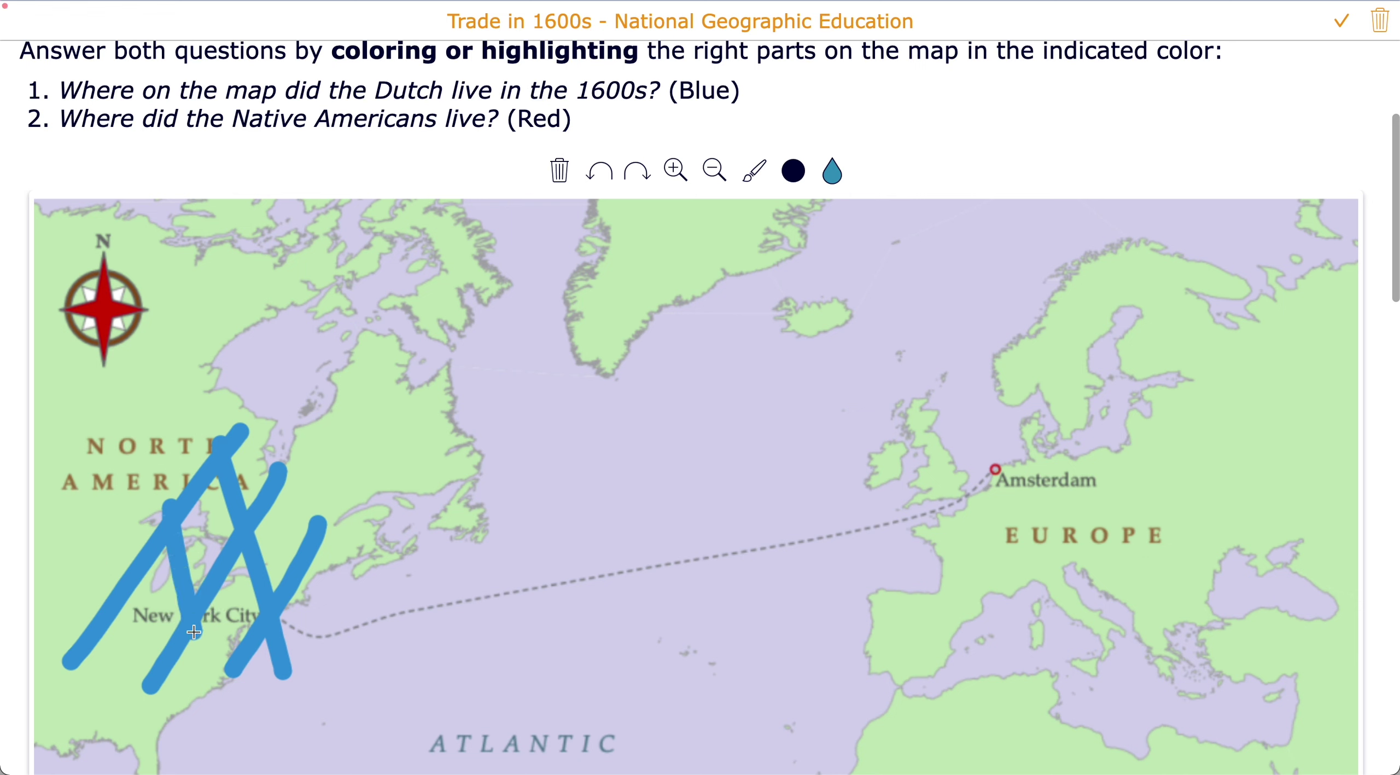
drag(106, 549, 142, 688)
Switch the brush colour to red and paint over Amsterdam.
click(827, 174)
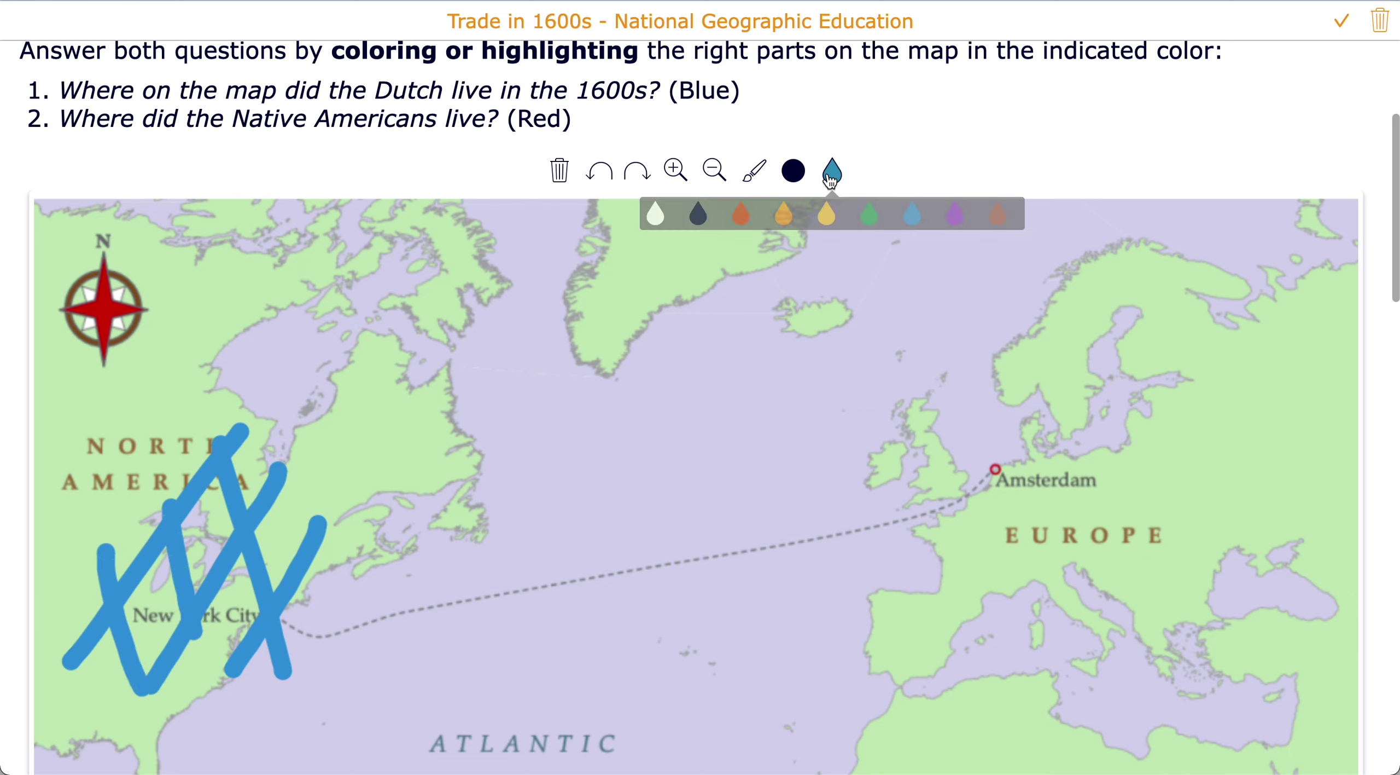
click(738, 219)
mouse_move(998, 459)
mouse_down()
mouse_move(957, 517)
mouse_move(1036, 480)
mouse_move(941, 539)
mouse_up()
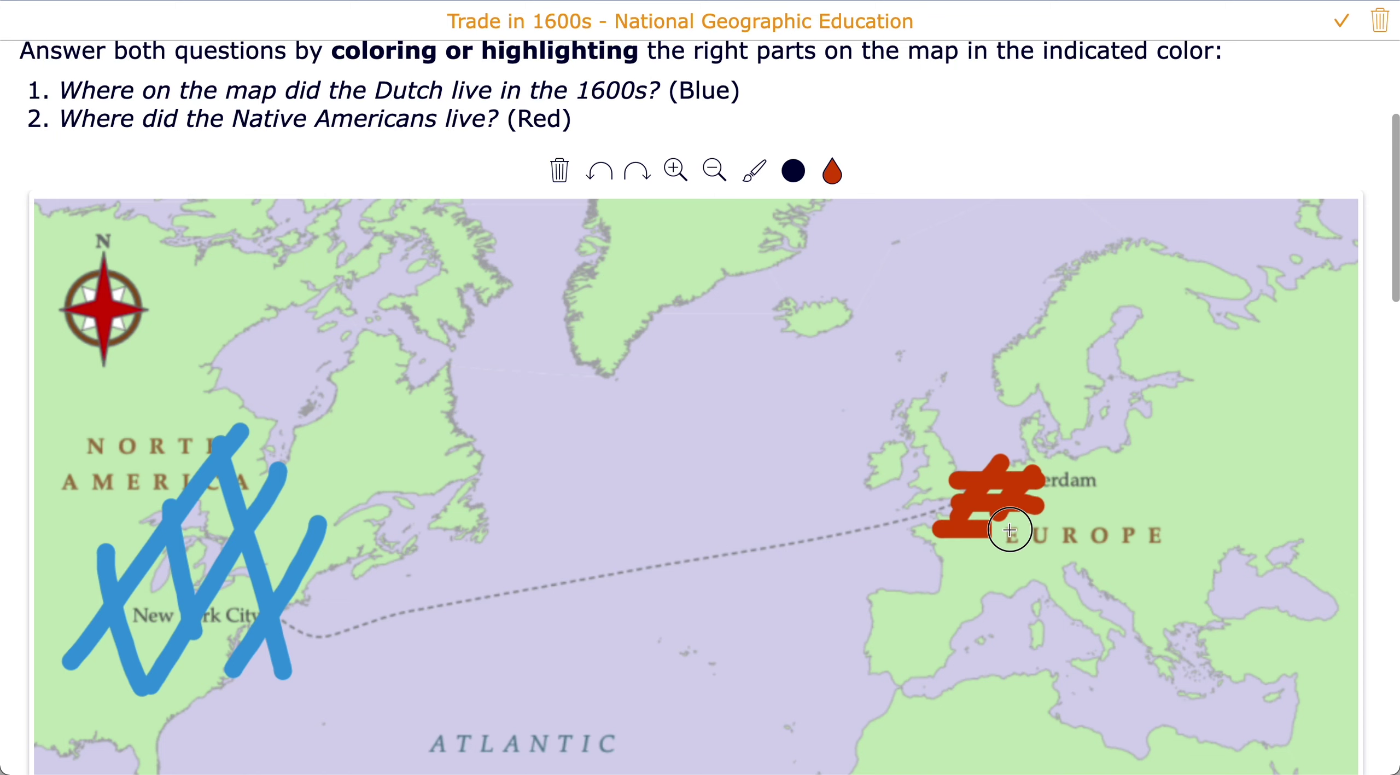
Answer Question 2 with 'To get new thing they didn't have at home.'.
scroll(1006, 531, down, 10)
scroll(1029, 615, down, 3)
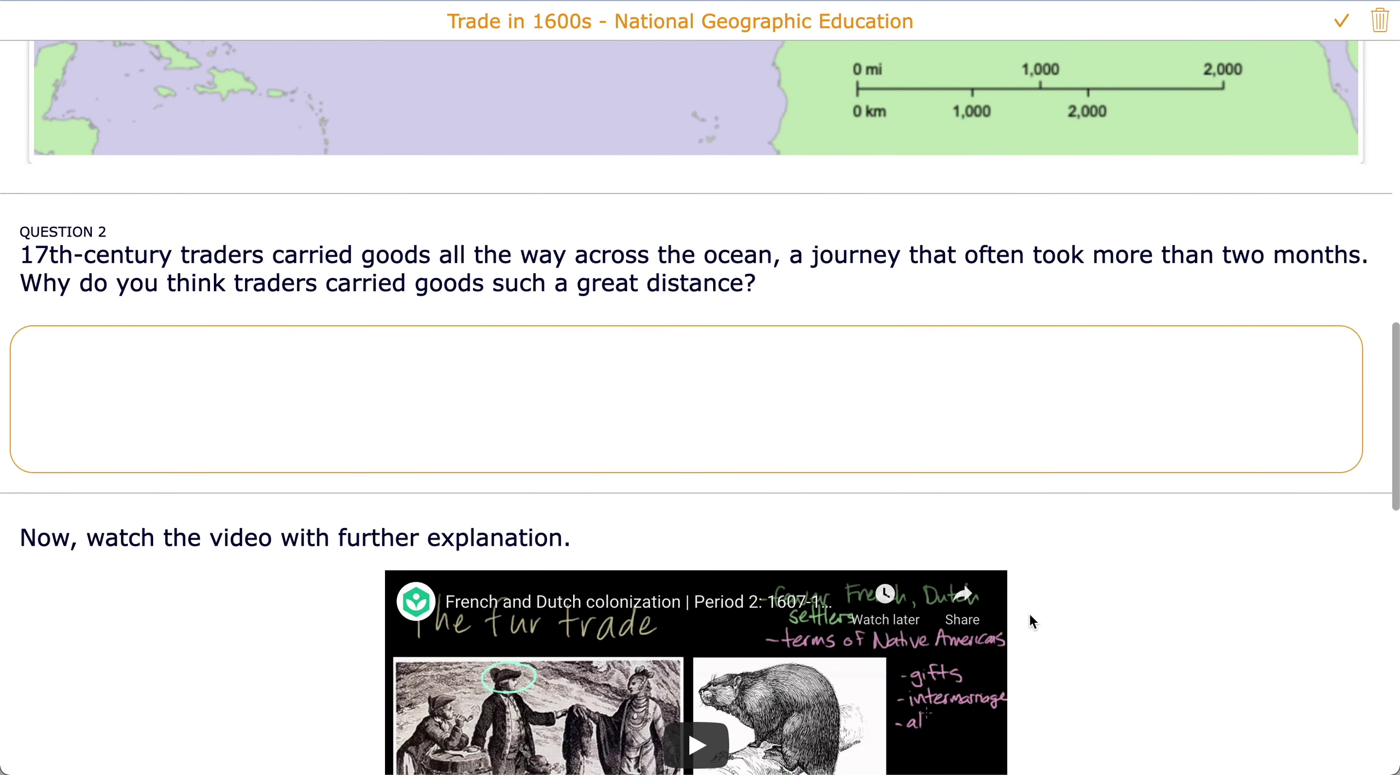
click(388, 394)
text(To get new thing)
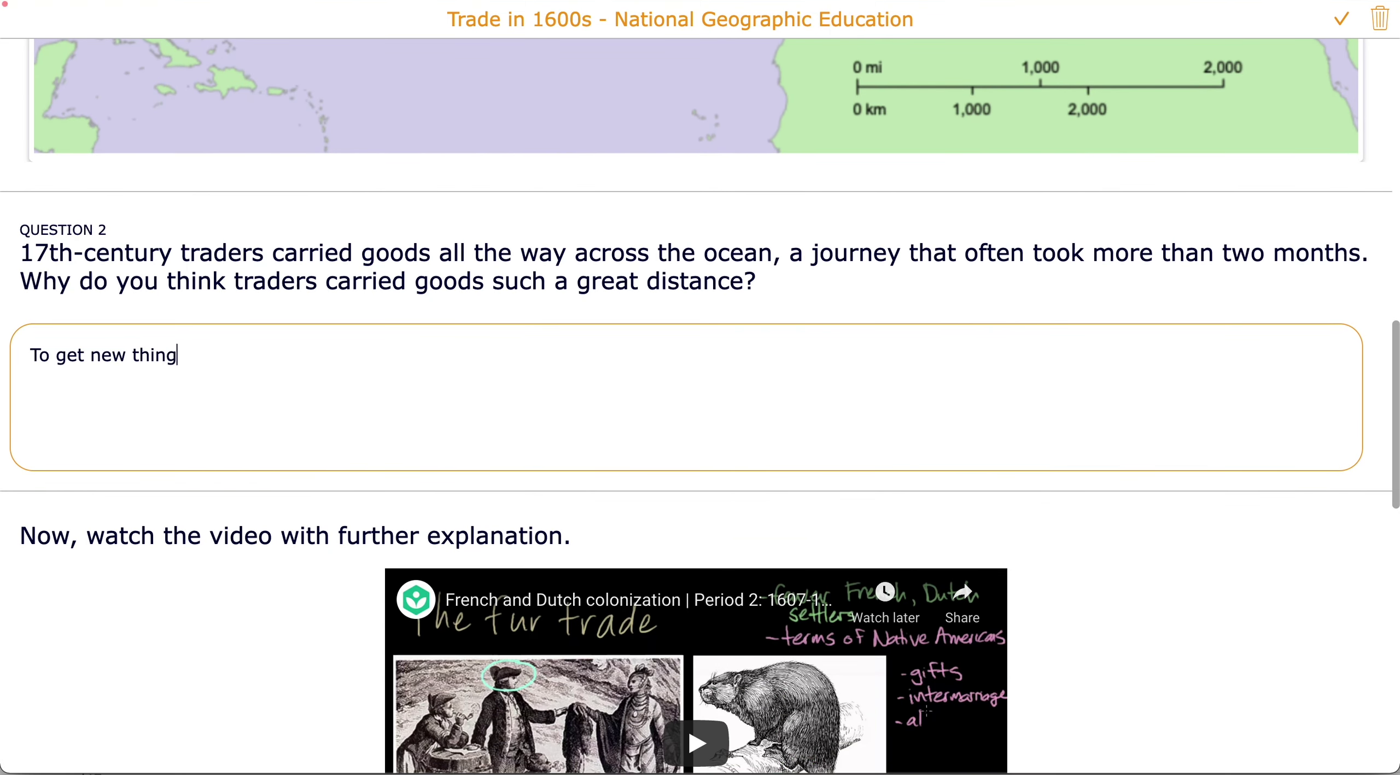
text( they didn't have at home.)
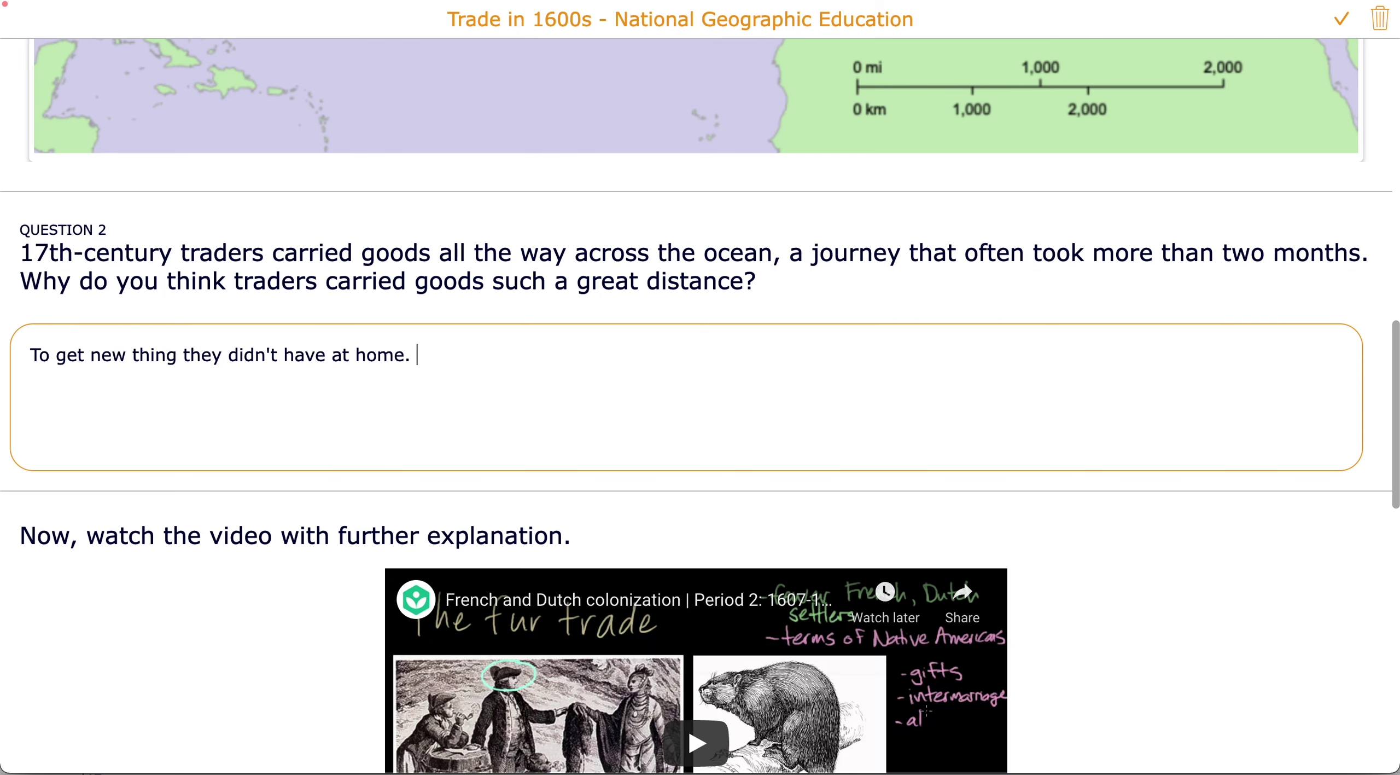
Sort bracelet, pot and shirt under Dutch Europeans and shells, basket, corn under Native Americans.
scroll(421, 583, down, 10)
scroll(418, 573, down, 2)
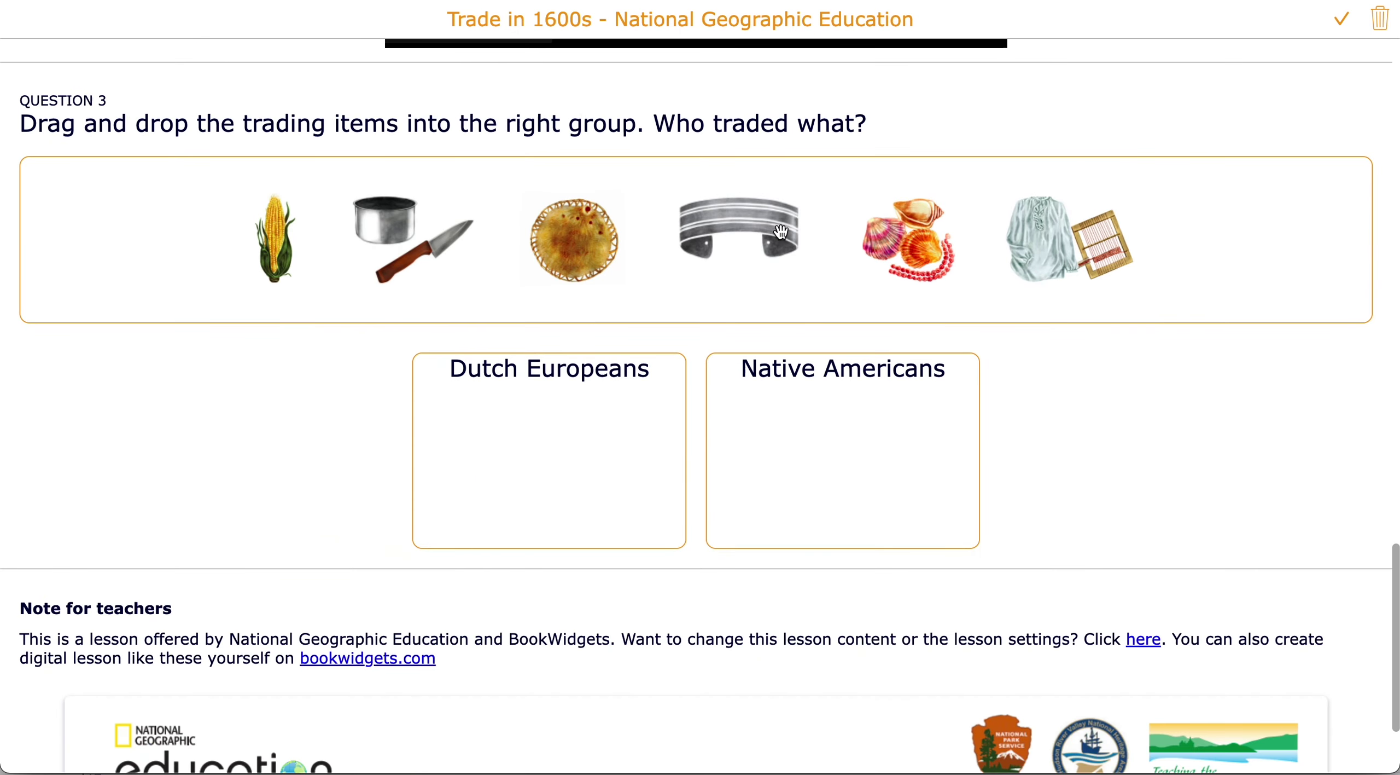
drag(780, 231, 544, 432)
drag(514, 257, 547, 449)
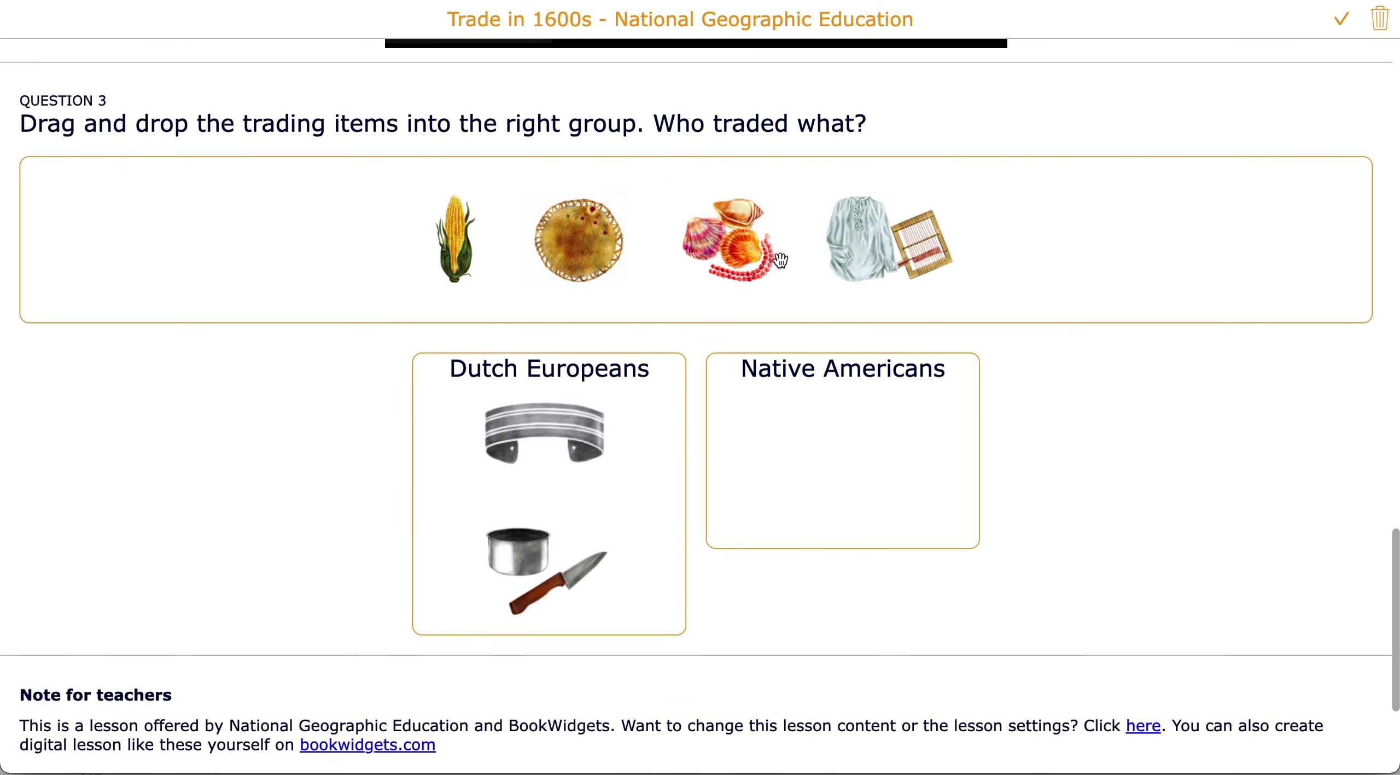
drag(857, 255, 555, 479)
drag(815, 240, 837, 441)
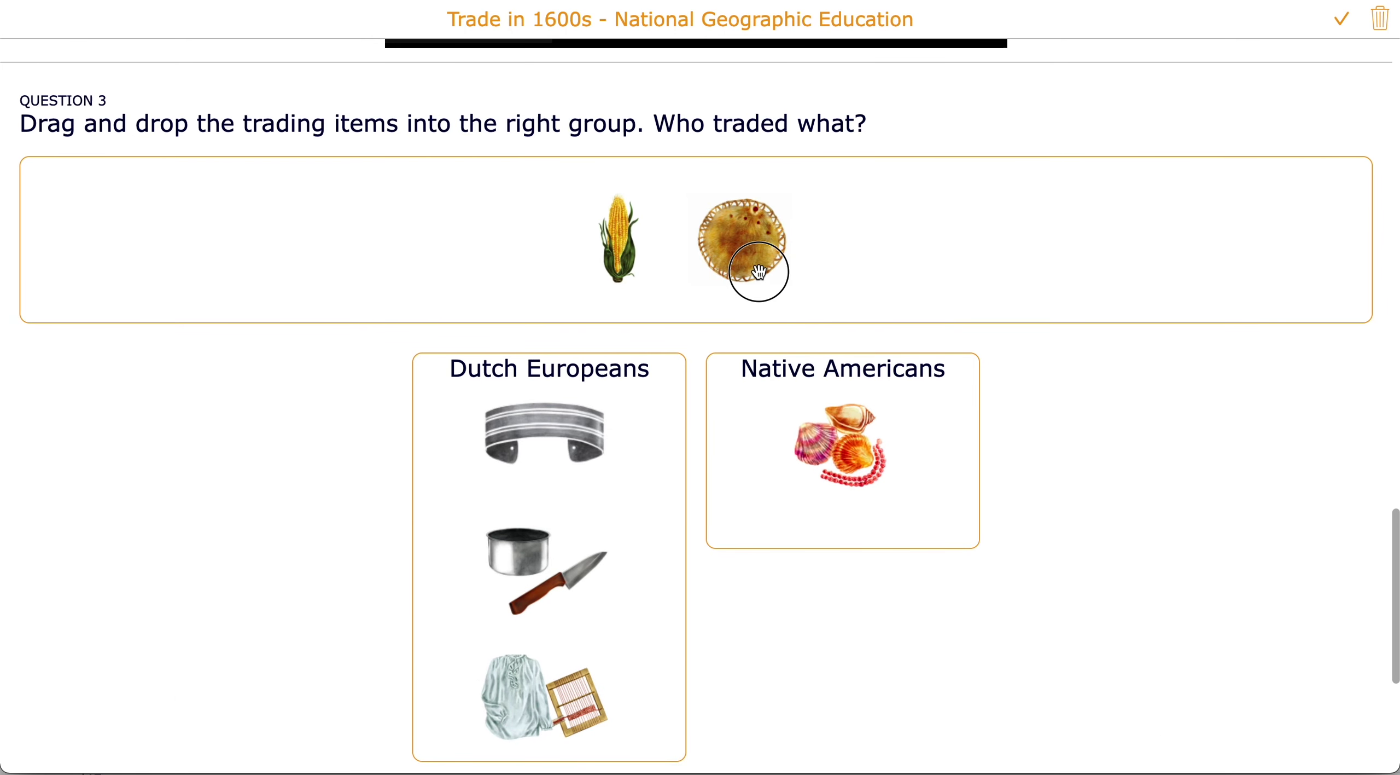
drag(747, 253, 837, 563)
drag(694, 241, 825, 545)
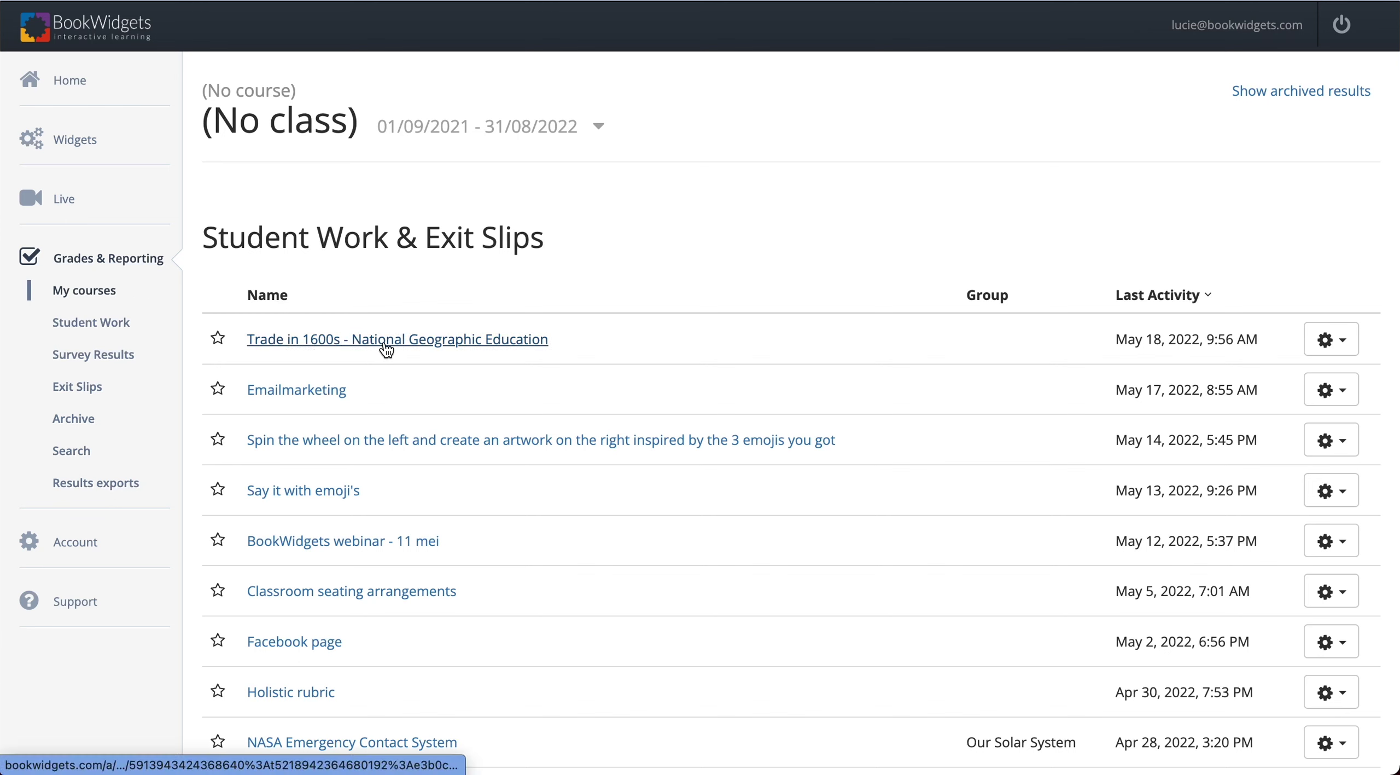
Open the Trade in 1600s - National Geographic Education results and scroll to the 6/8 answer.
click(386, 348)
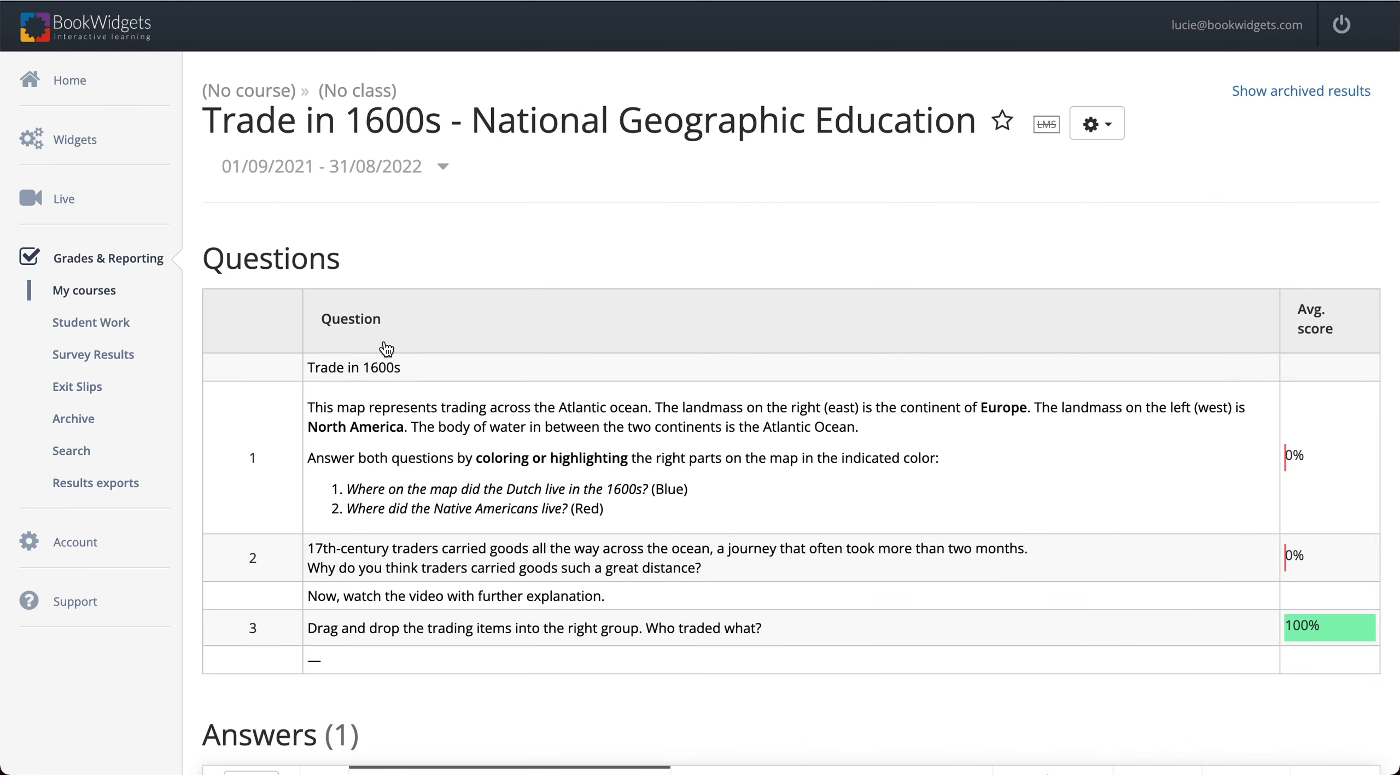
scroll(561, 525, down, 5)
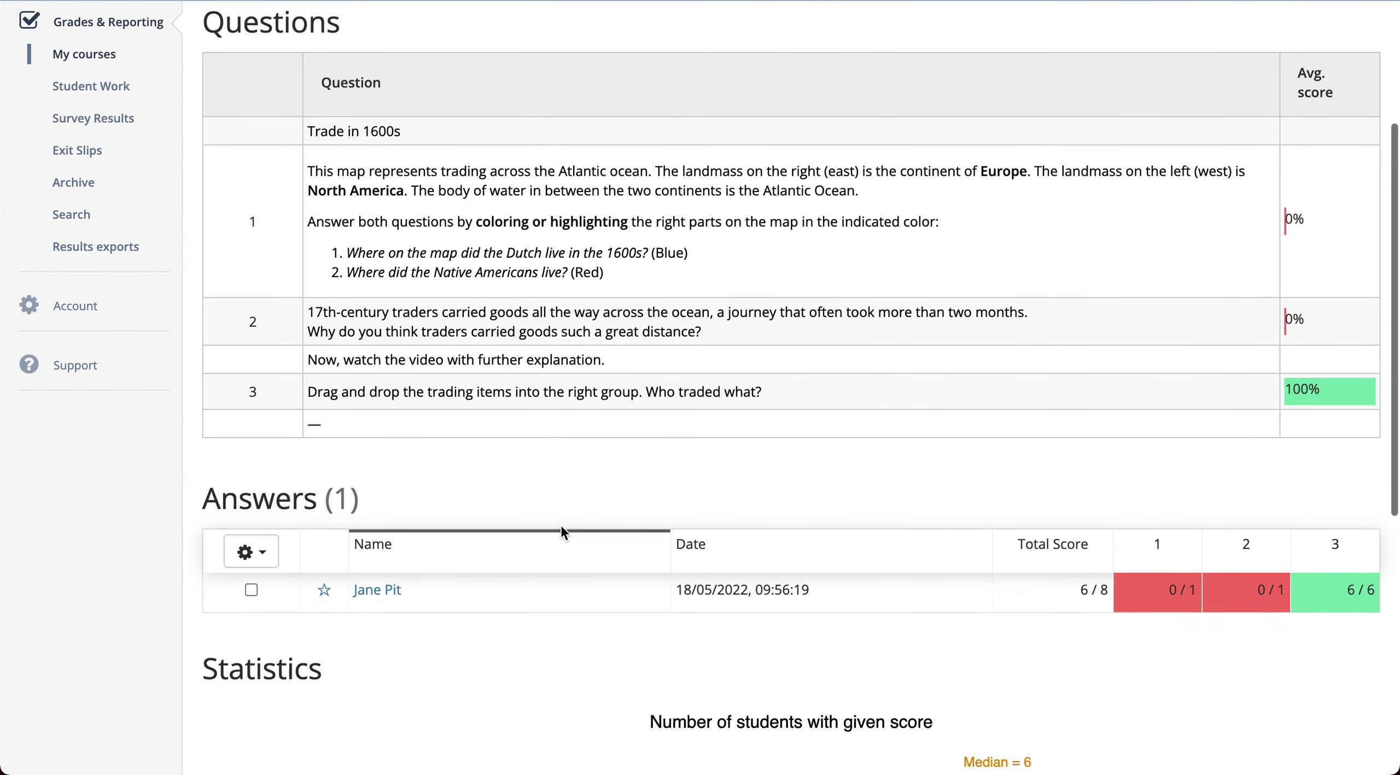
scroll(560, 523, up, 1)
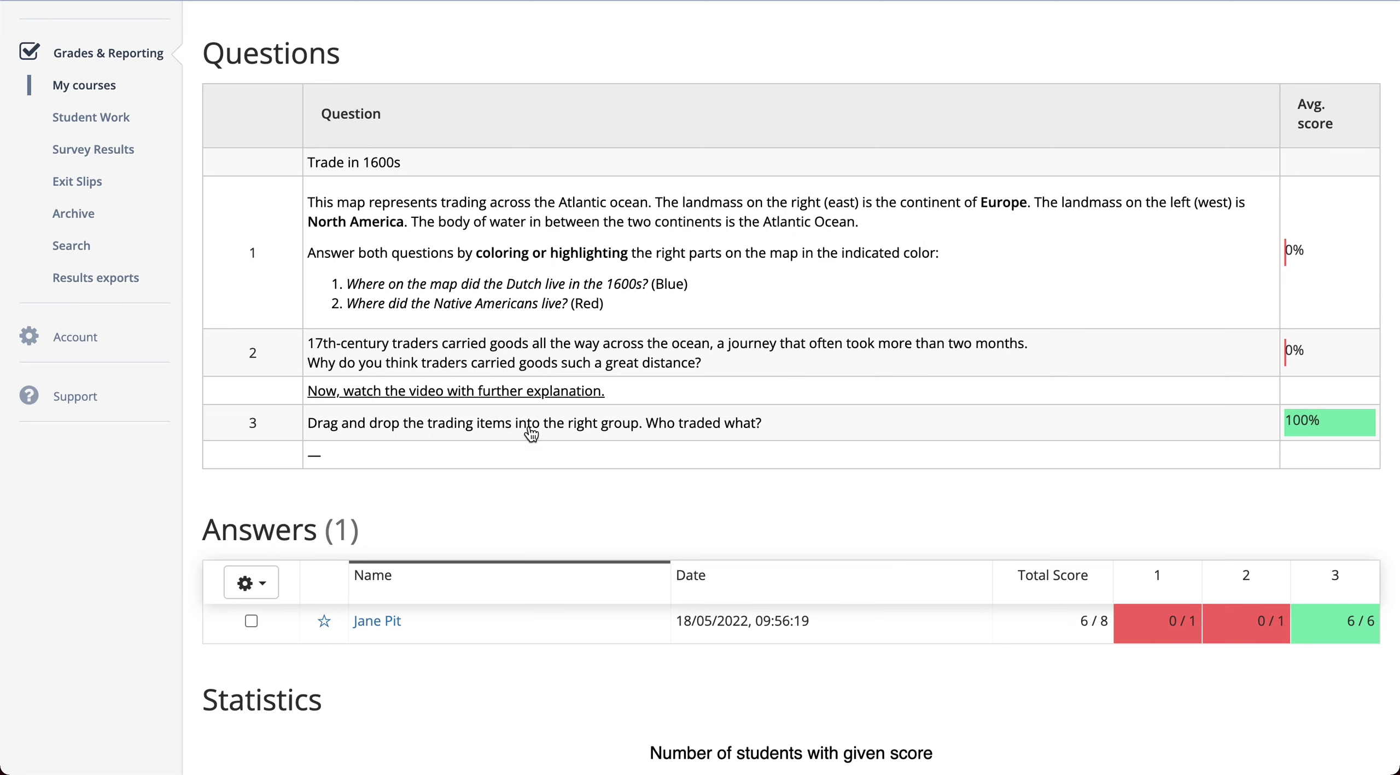
scroll(410, 629, down, 3)
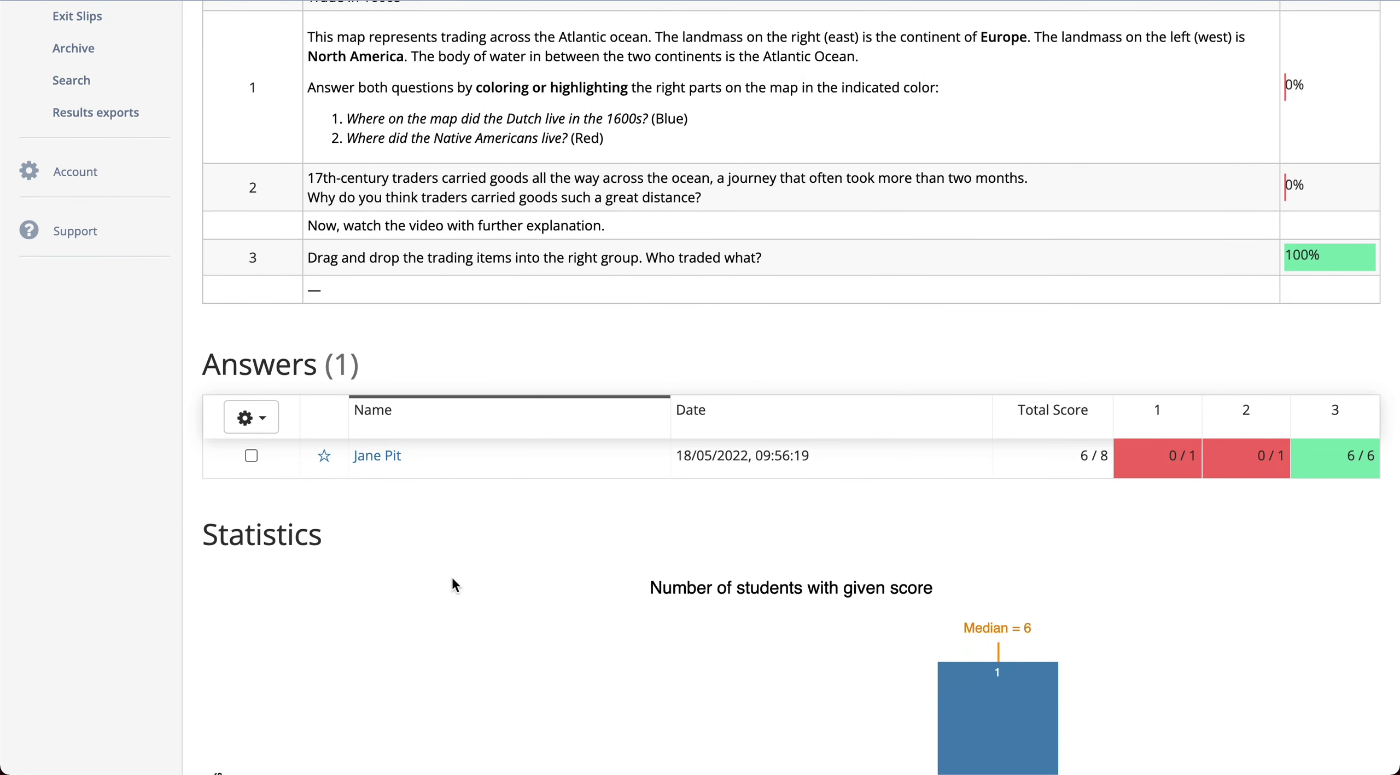
Open the student's submission from the Answers table and scroll down to the Question 1 map.
click(380, 458)
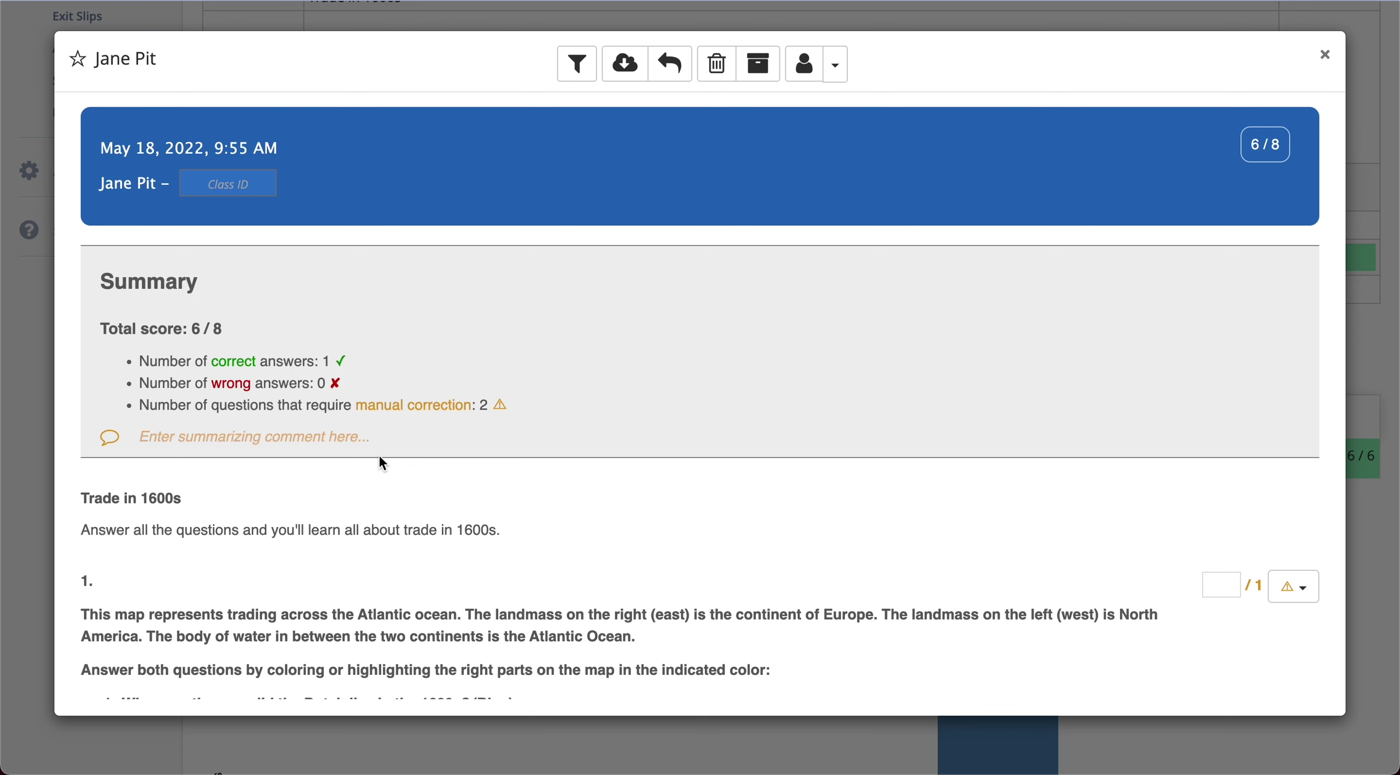
scroll(379, 457, down, 3)
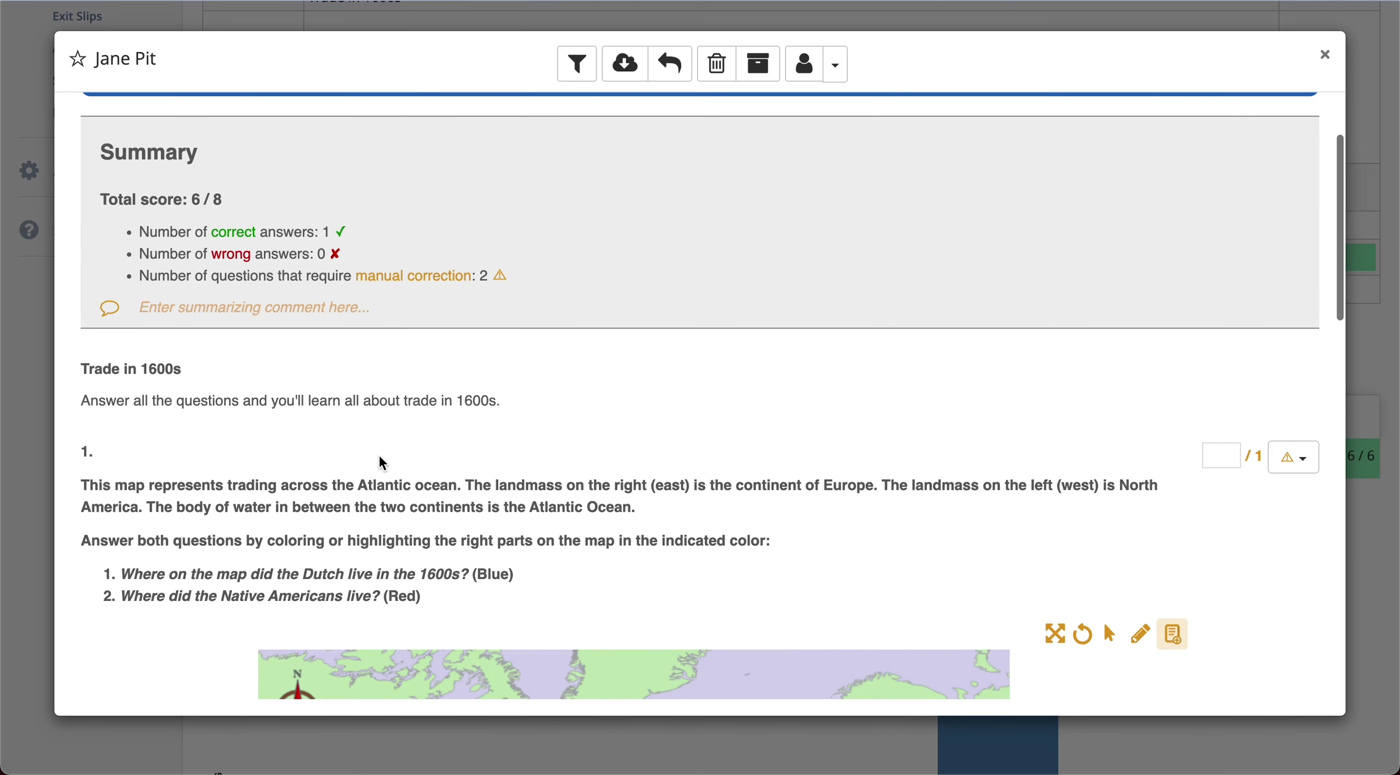
scroll(380, 457, down, 5)
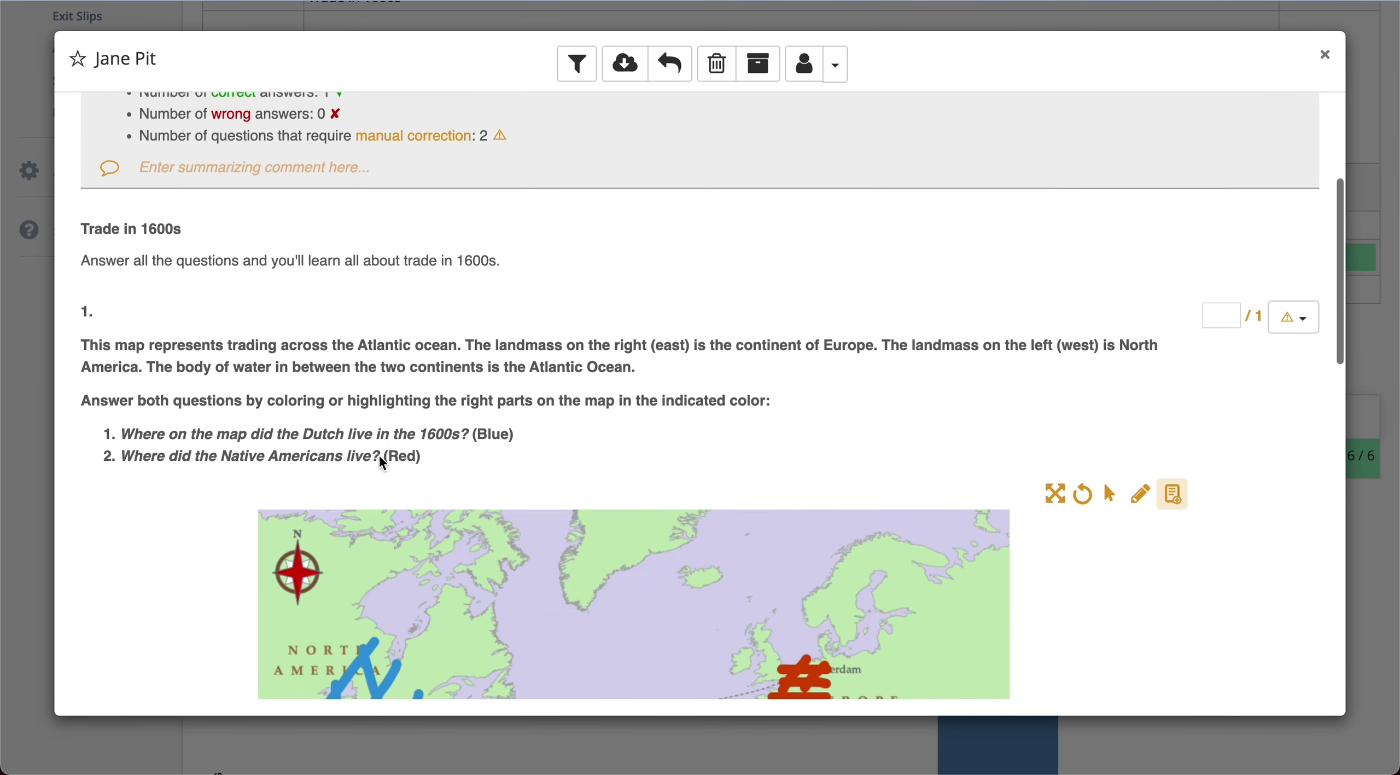
scroll(379, 457, down, 2)
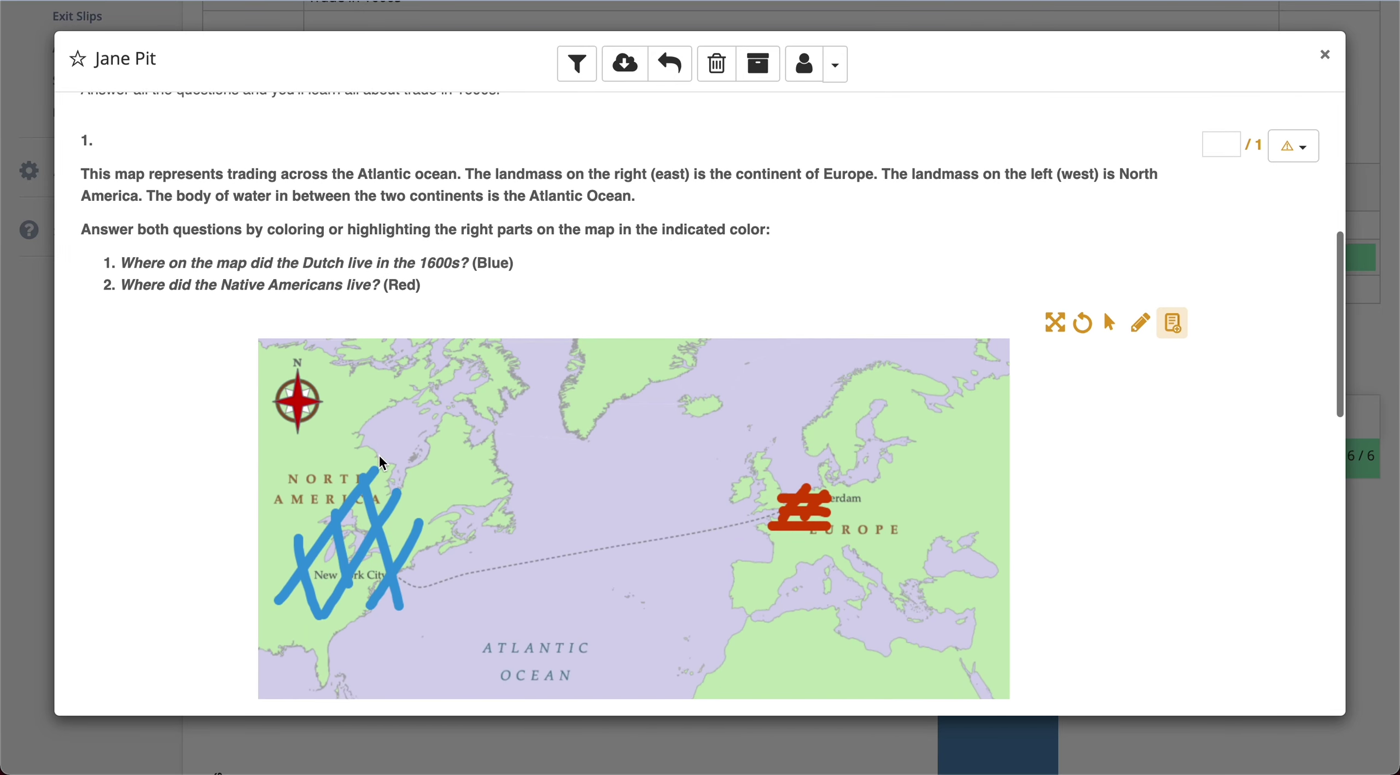
scroll(383, 464, down, 2)
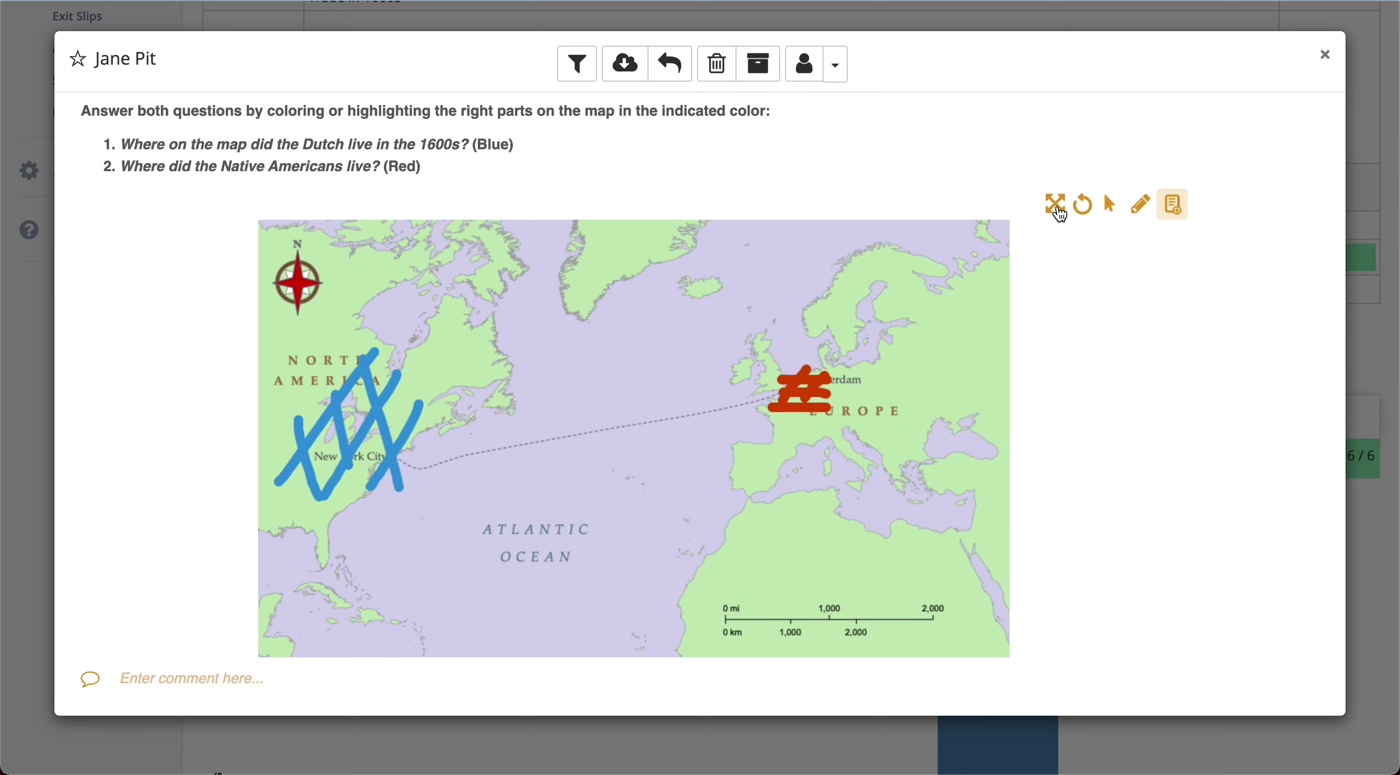
Enlarge the student's map to full screen and pencil an orange arrow across the Atlantic.
click(1057, 205)
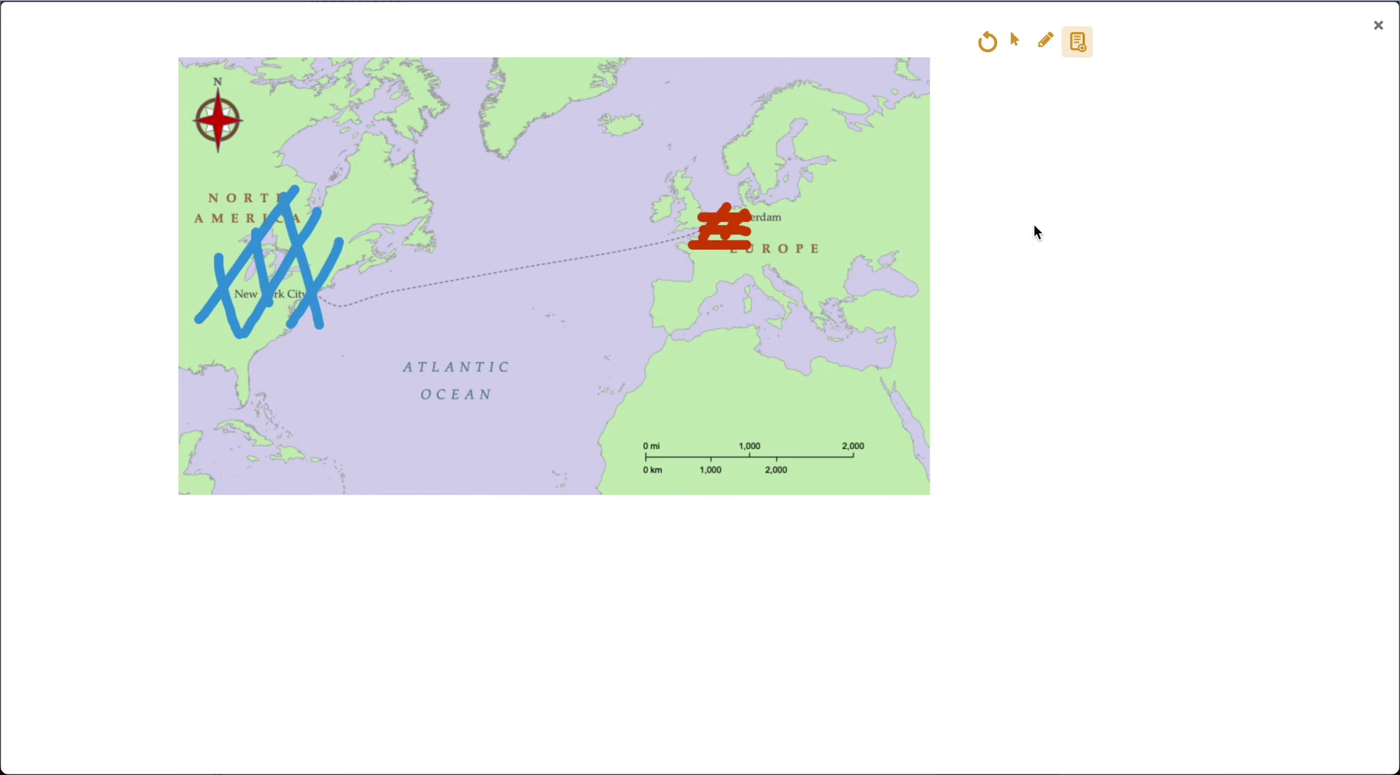
click(1045, 50)
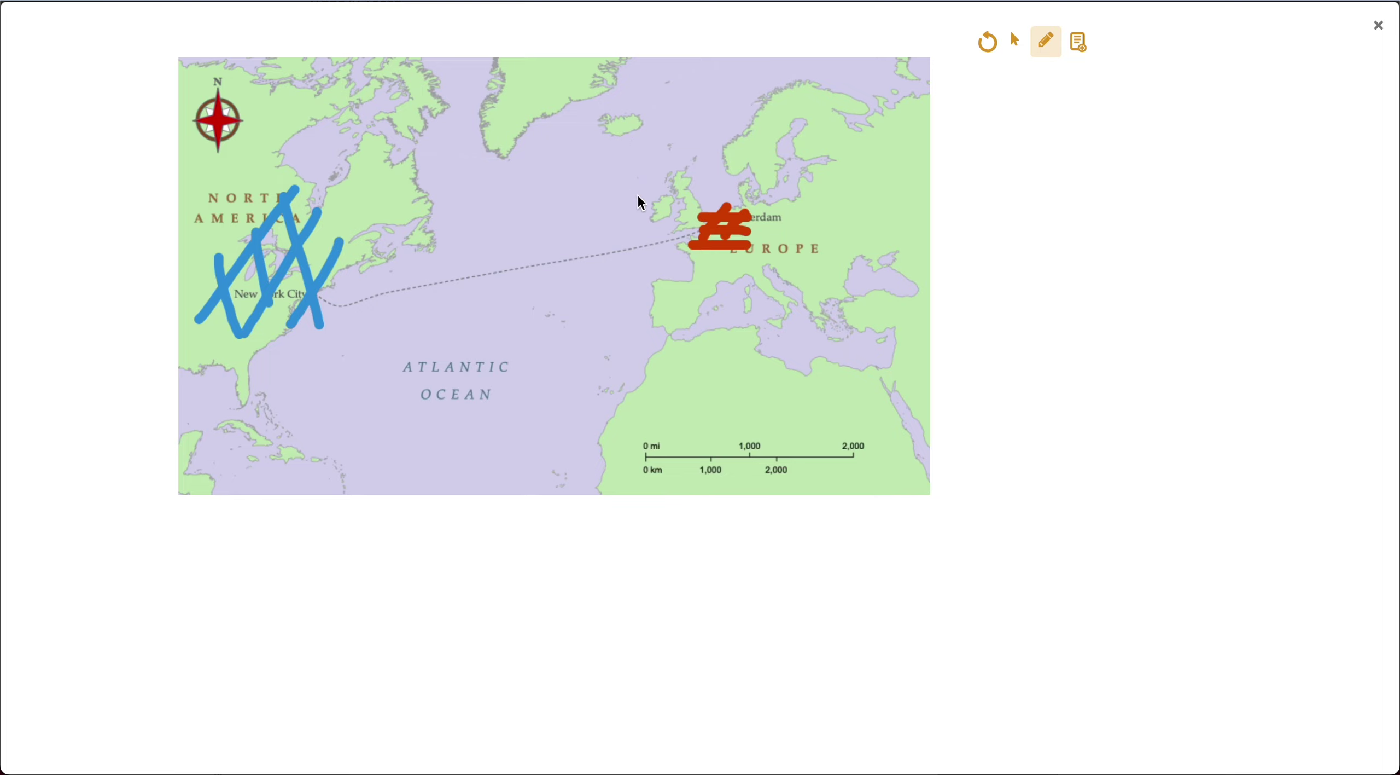
mouse_move(361, 243)
mouse_down()
mouse_move(665, 222)
mouse_move(654, 240)
mouse_up()
drag(366, 236, 369, 255)
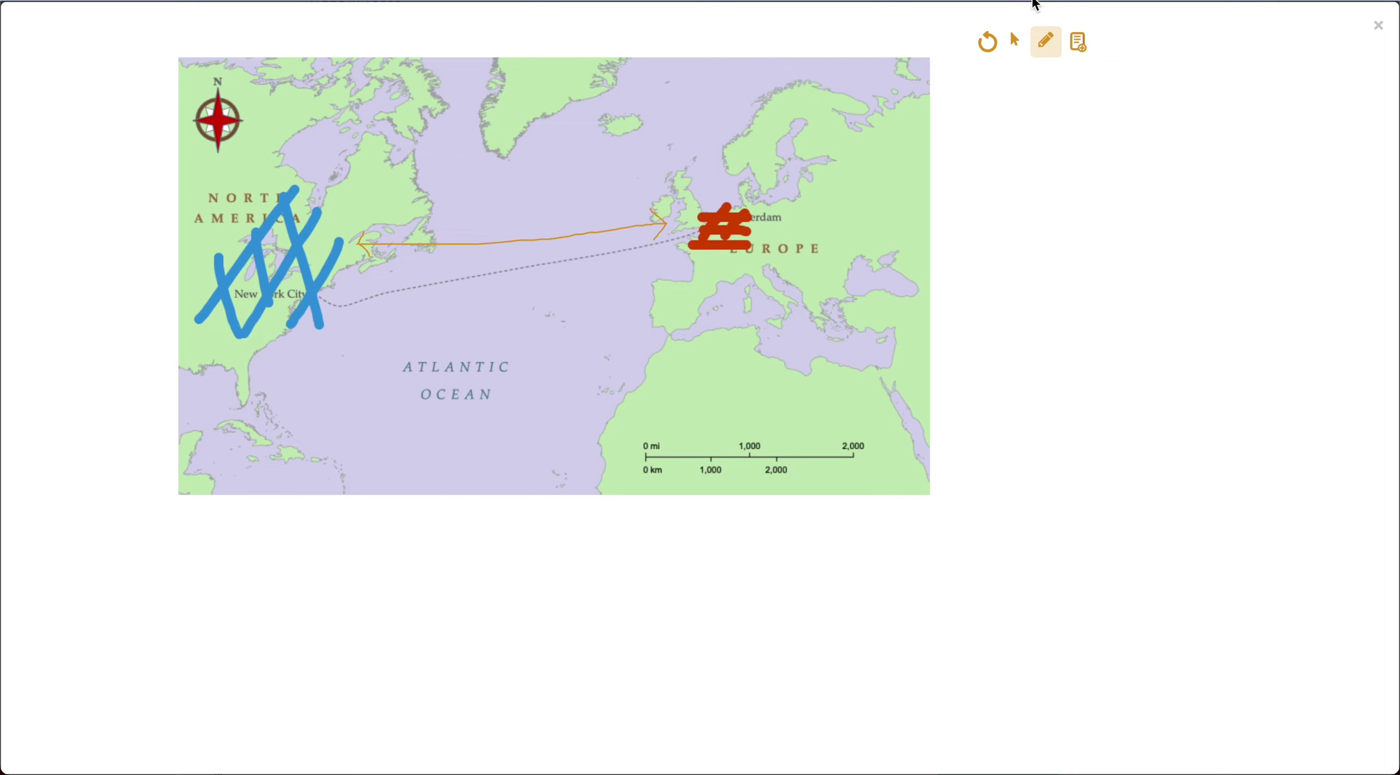
Select and delete the orange arrow and its leftover fragments.
click(1017, 48)
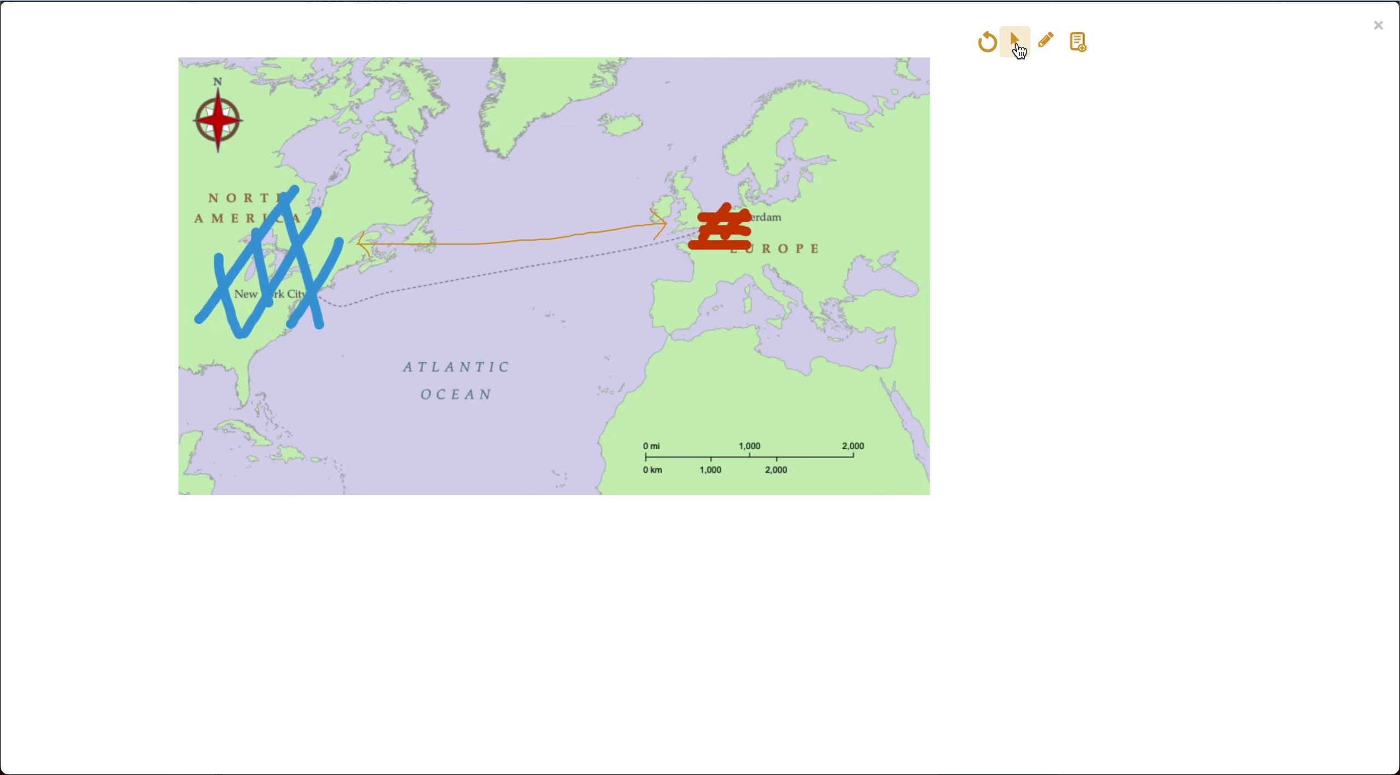
click(609, 230)
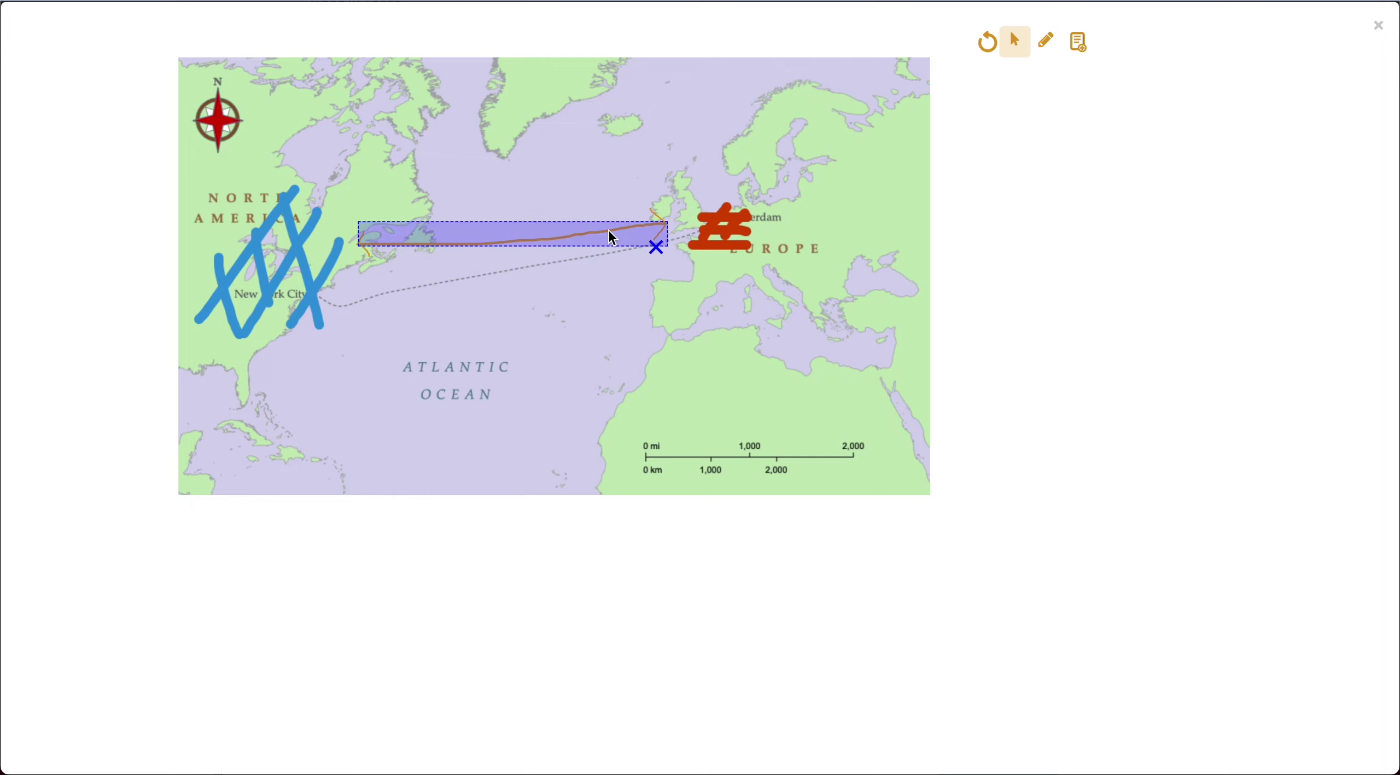
click(657, 248)
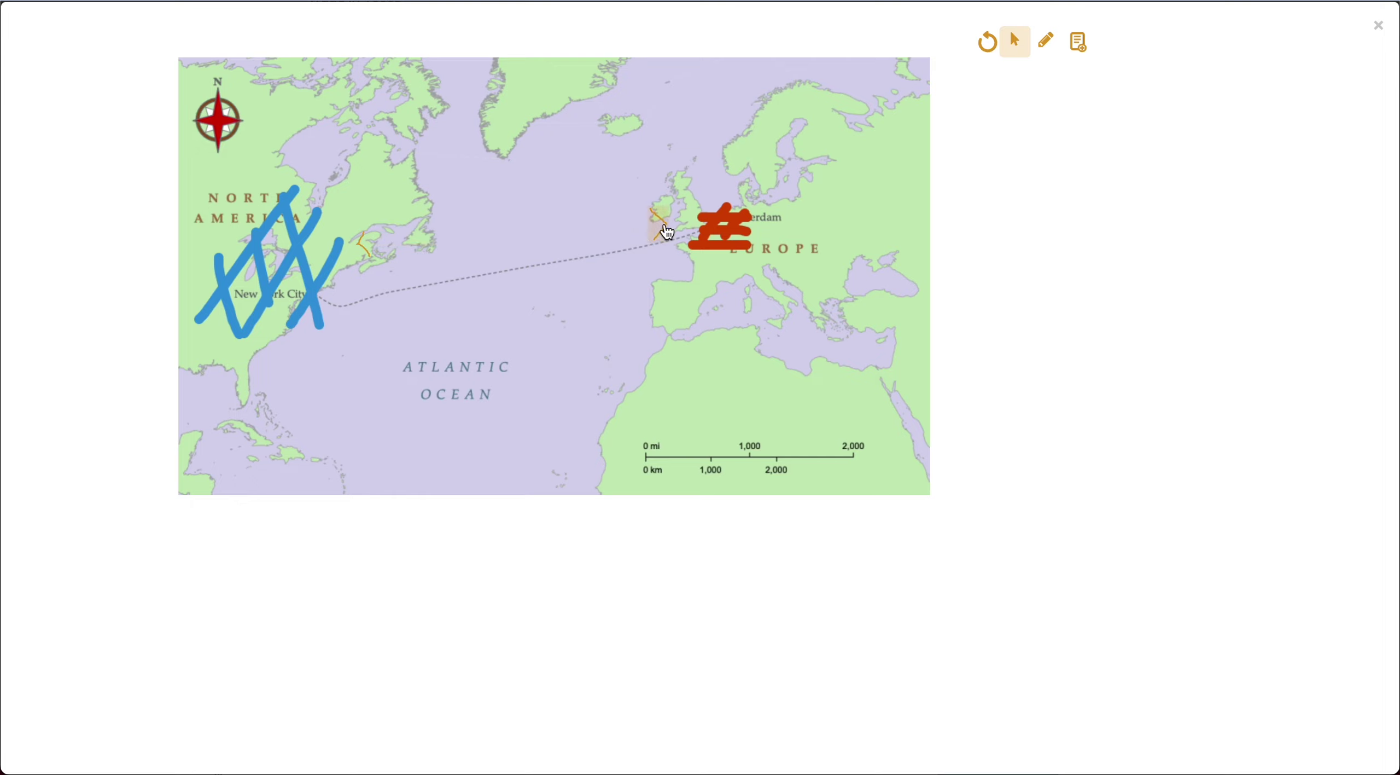
click(667, 232)
click(658, 238)
click(364, 243)
click(364, 258)
Redraw the orange arrow from Nova Scotia toward Ireland.
click(1046, 40)
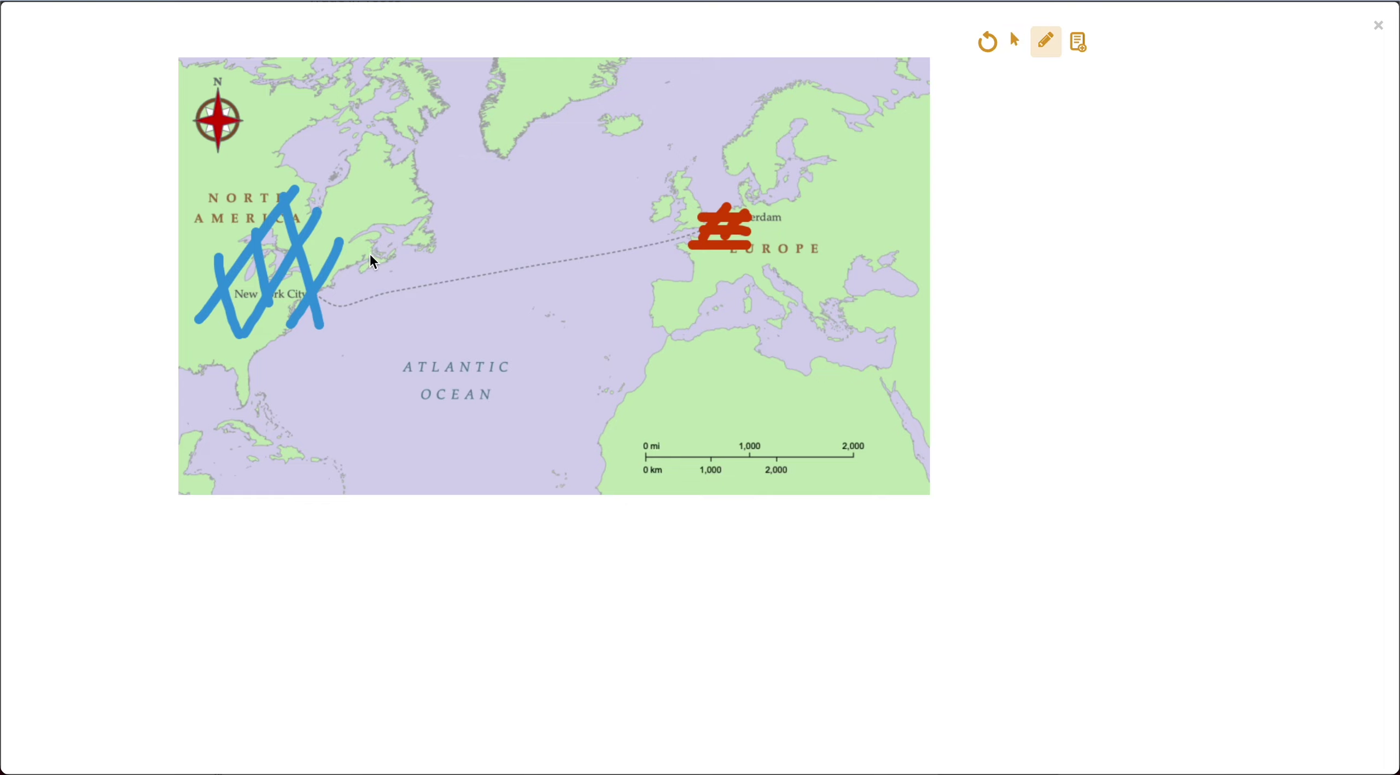
drag(372, 255, 657, 226)
click(1083, 52)
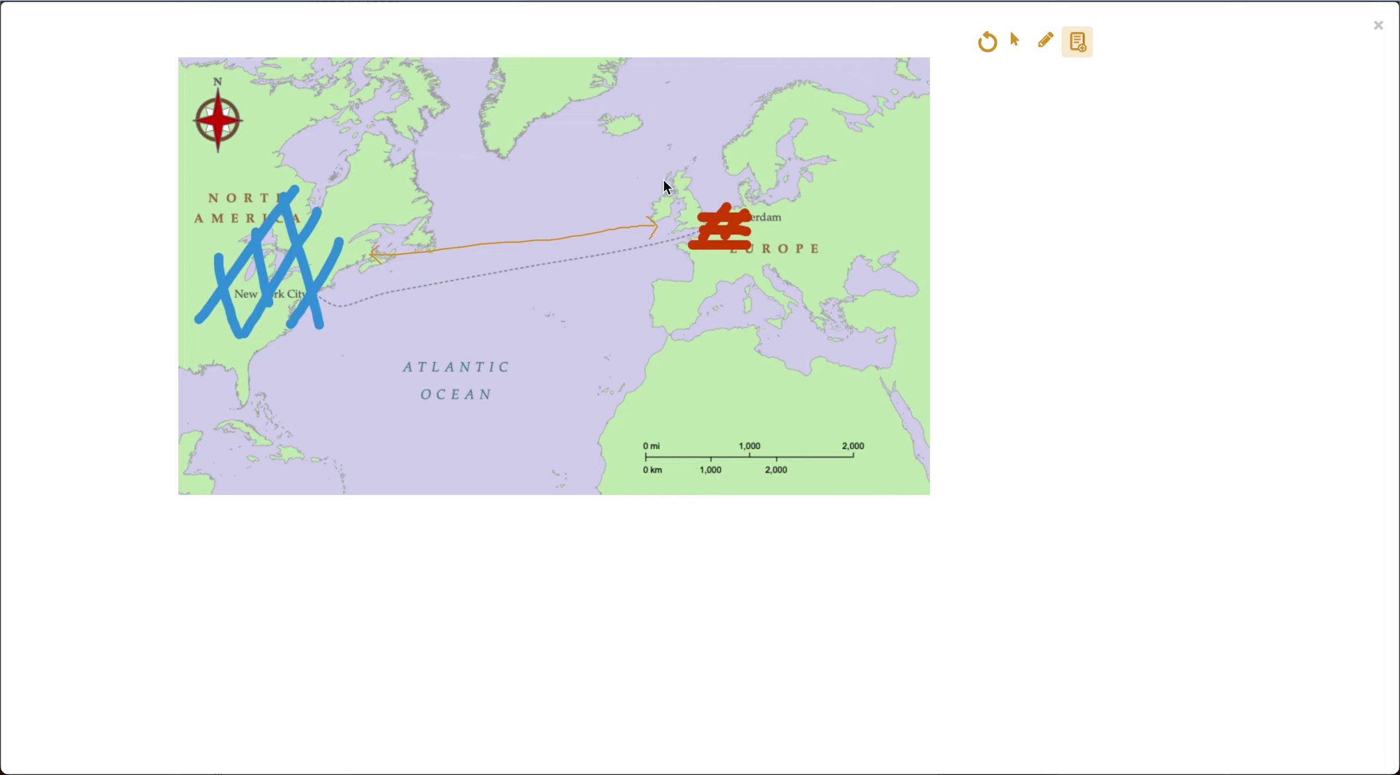
Box the red mark over Europe and comment 'These are Dutch Natives'.
drag(659, 171, 782, 281)
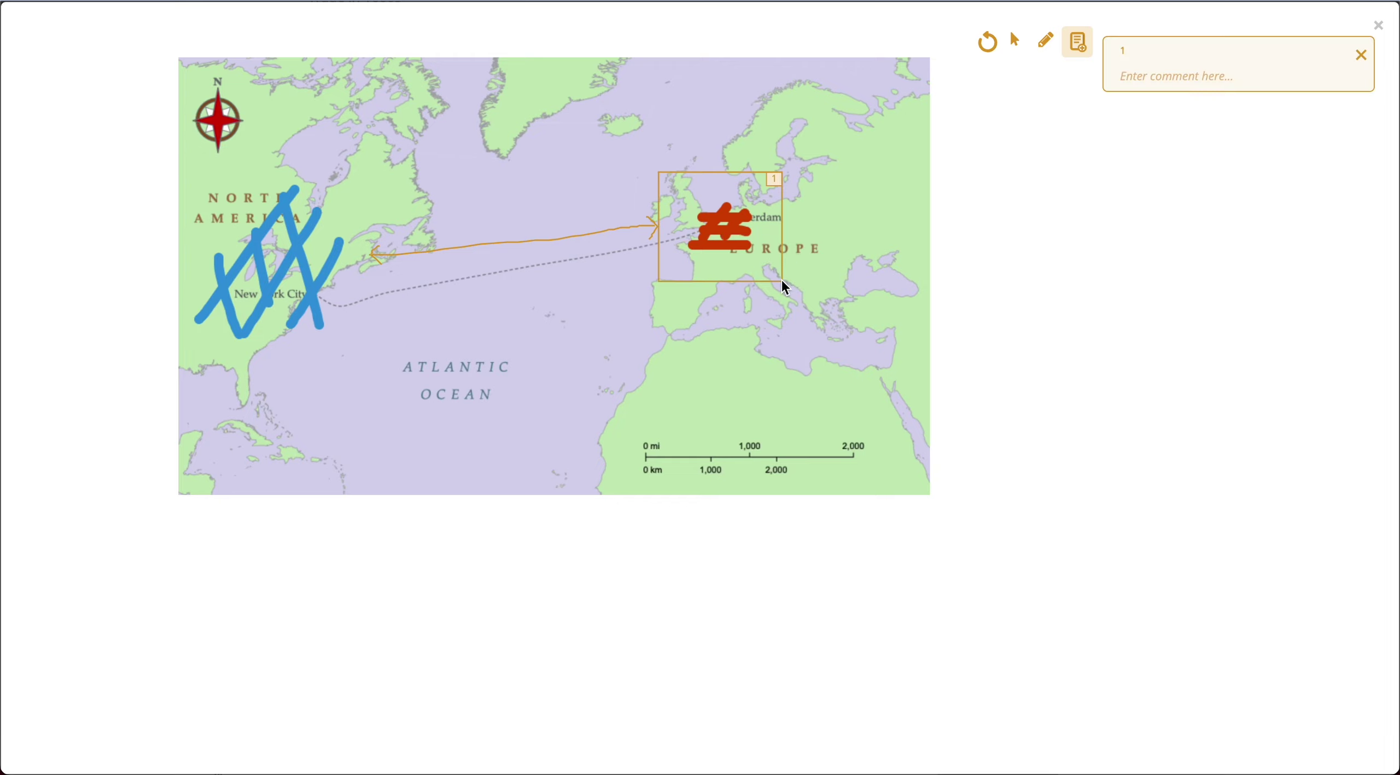
click(1147, 78)
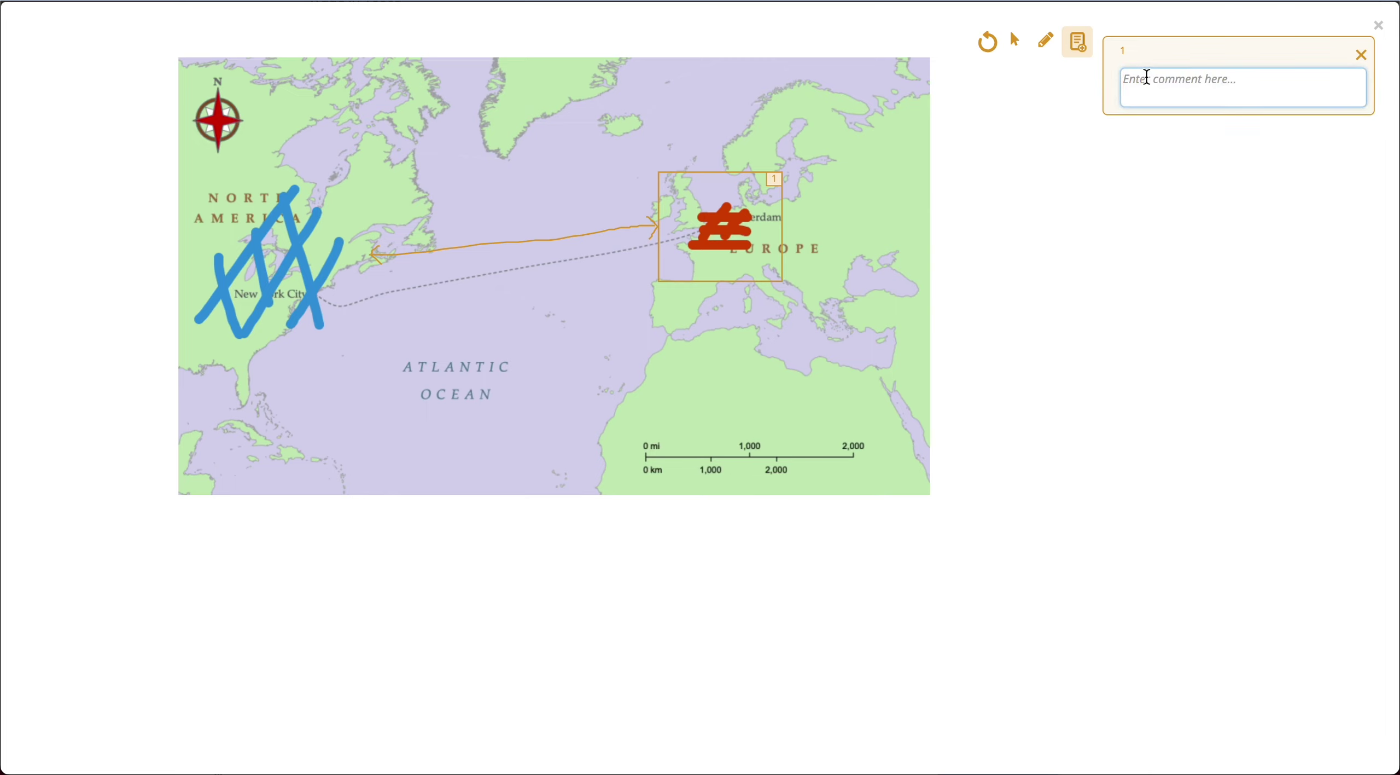
text(These are Dutch Natives)
click(1087, 188)
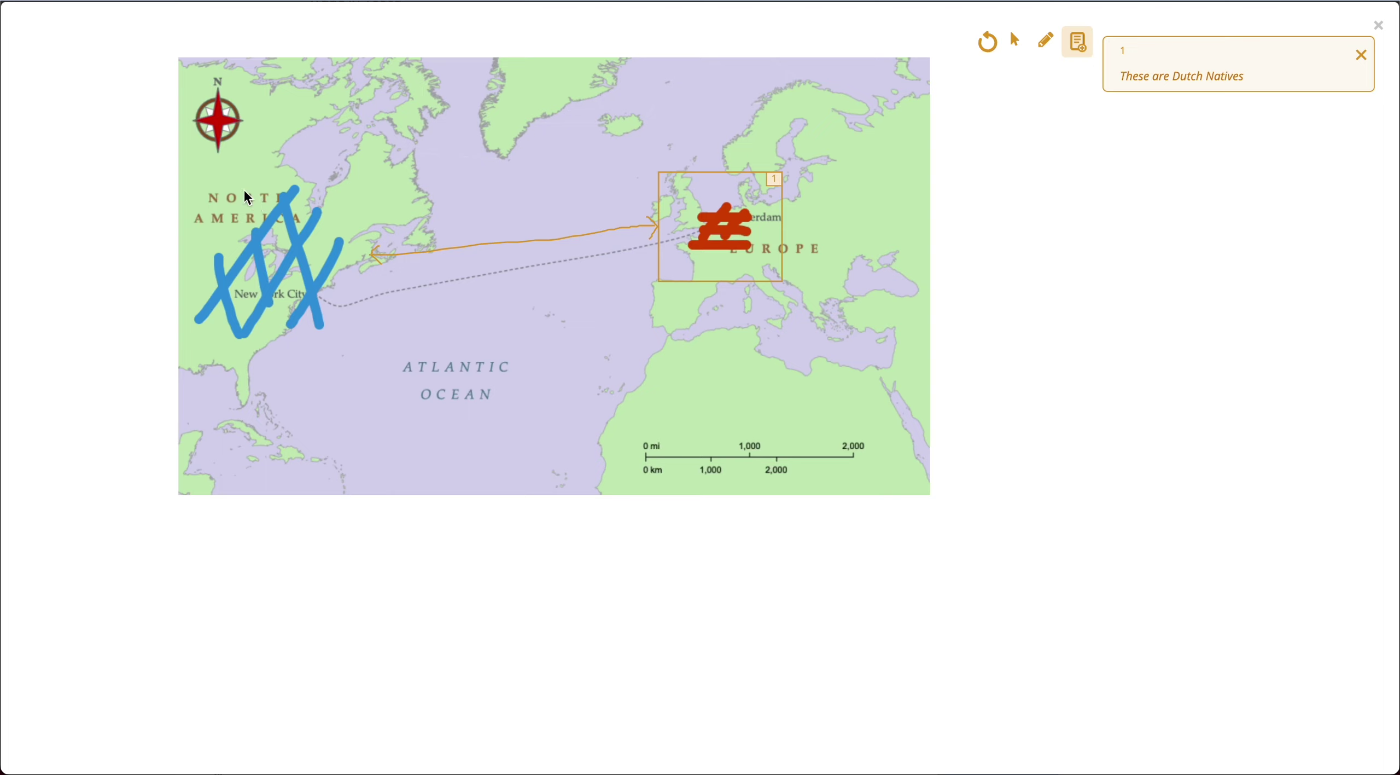
Box the blue marks over North America and comment 'These are the American natives'.
drag(187, 177, 357, 349)
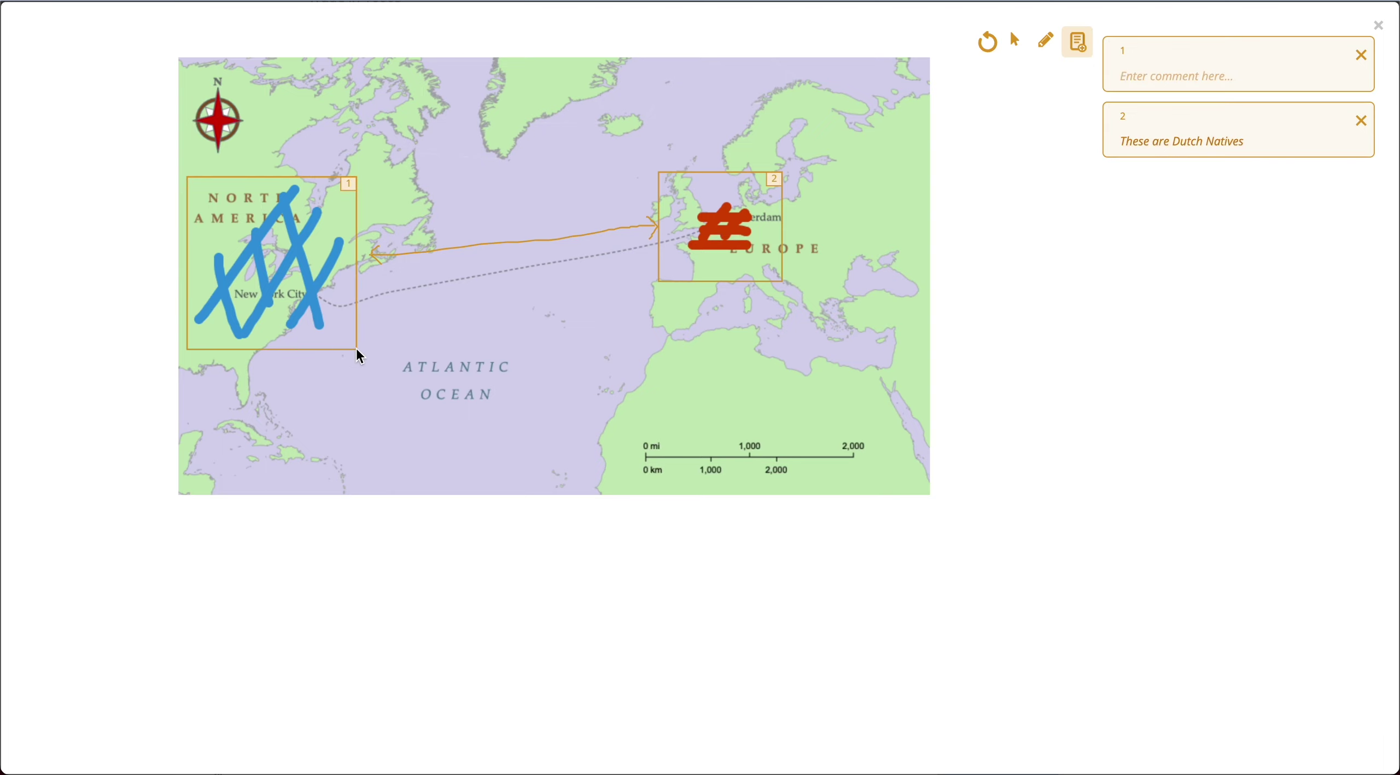
click(1141, 66)
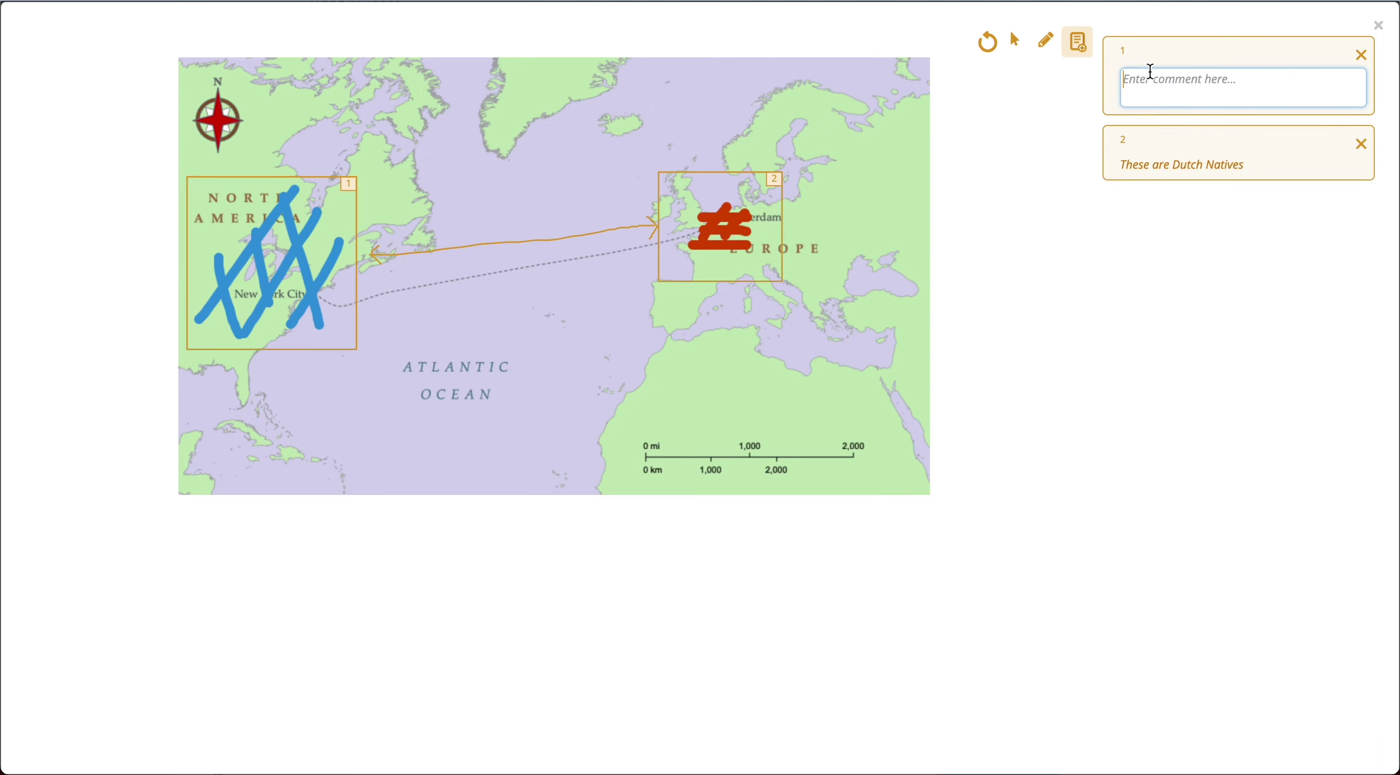
text(These are the american natives)
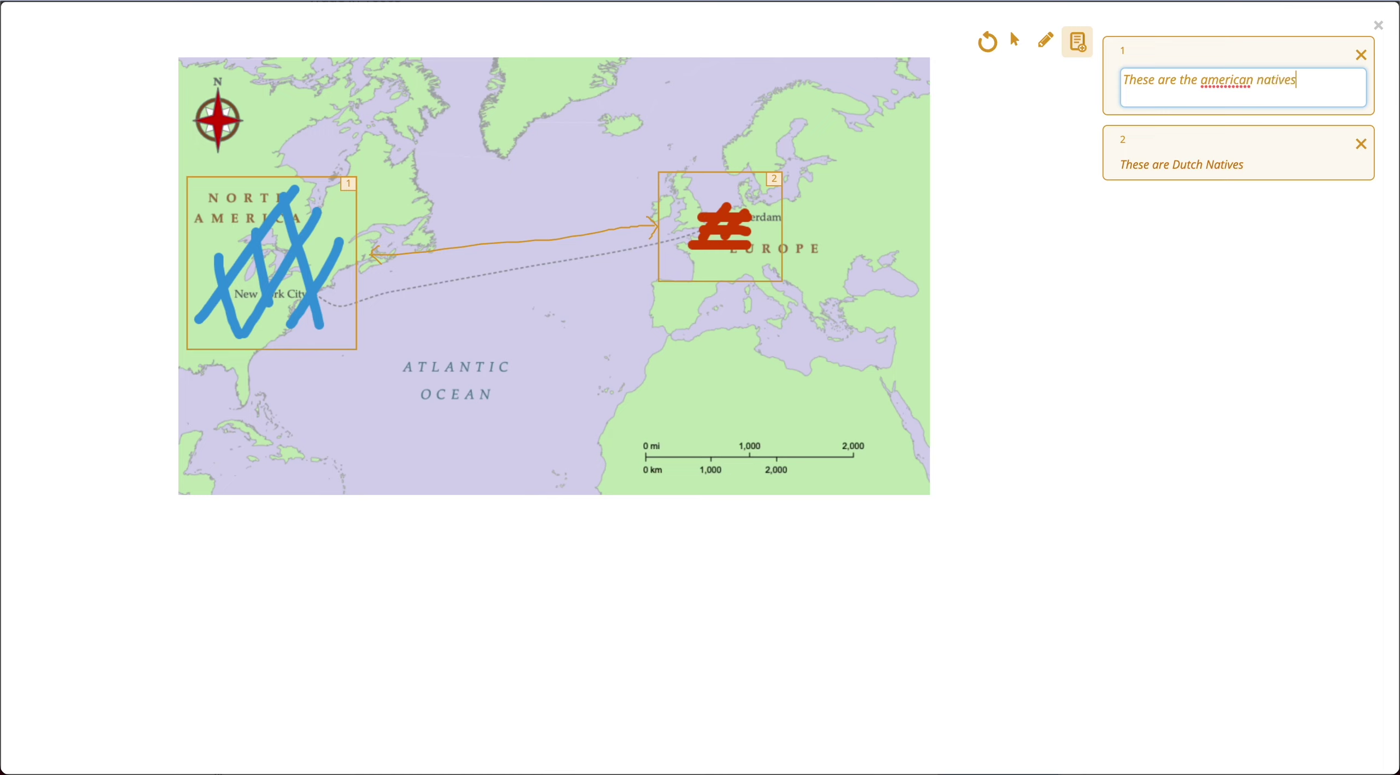
click(1208, 80)
key(BackSpace)
text(A)
click(1229, 244)
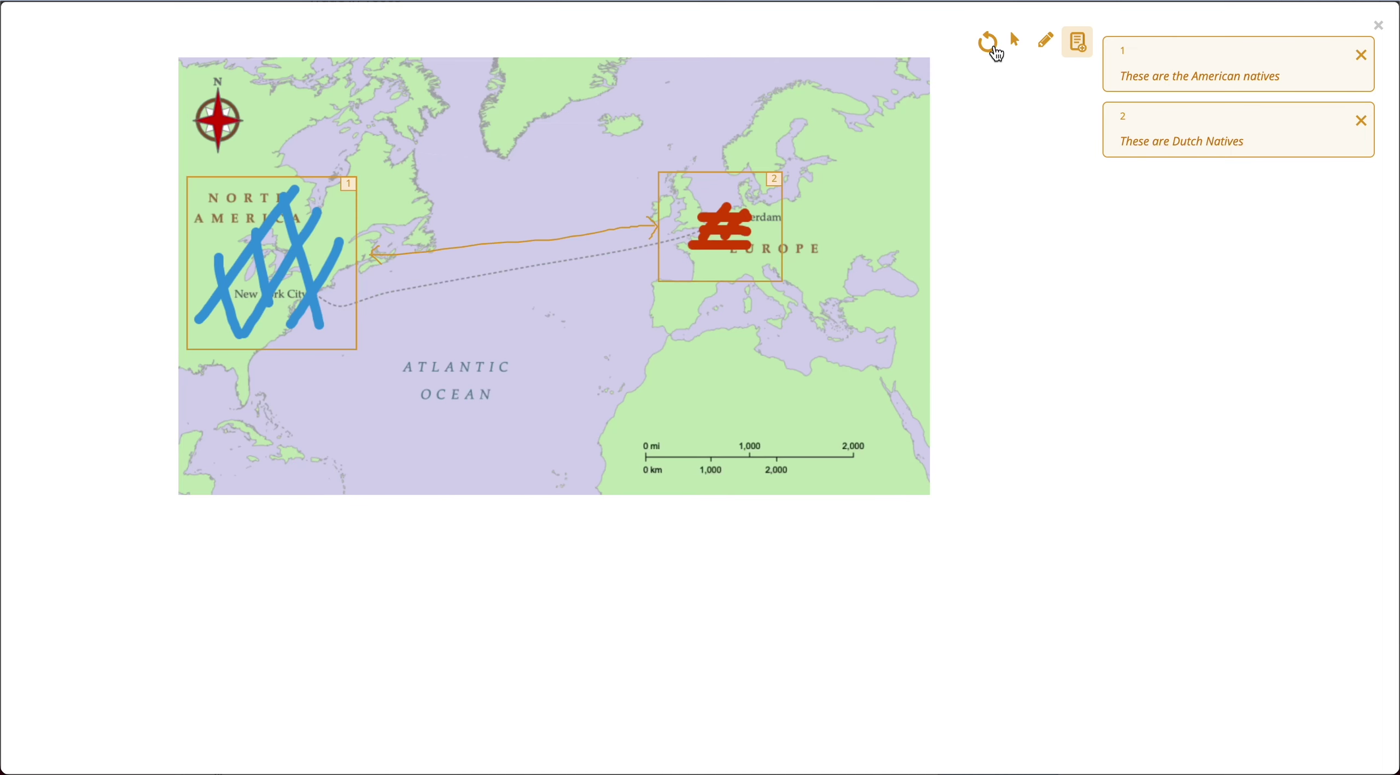
Close the full-screen map and give question 1 a score of 0.
click(1380, 27)
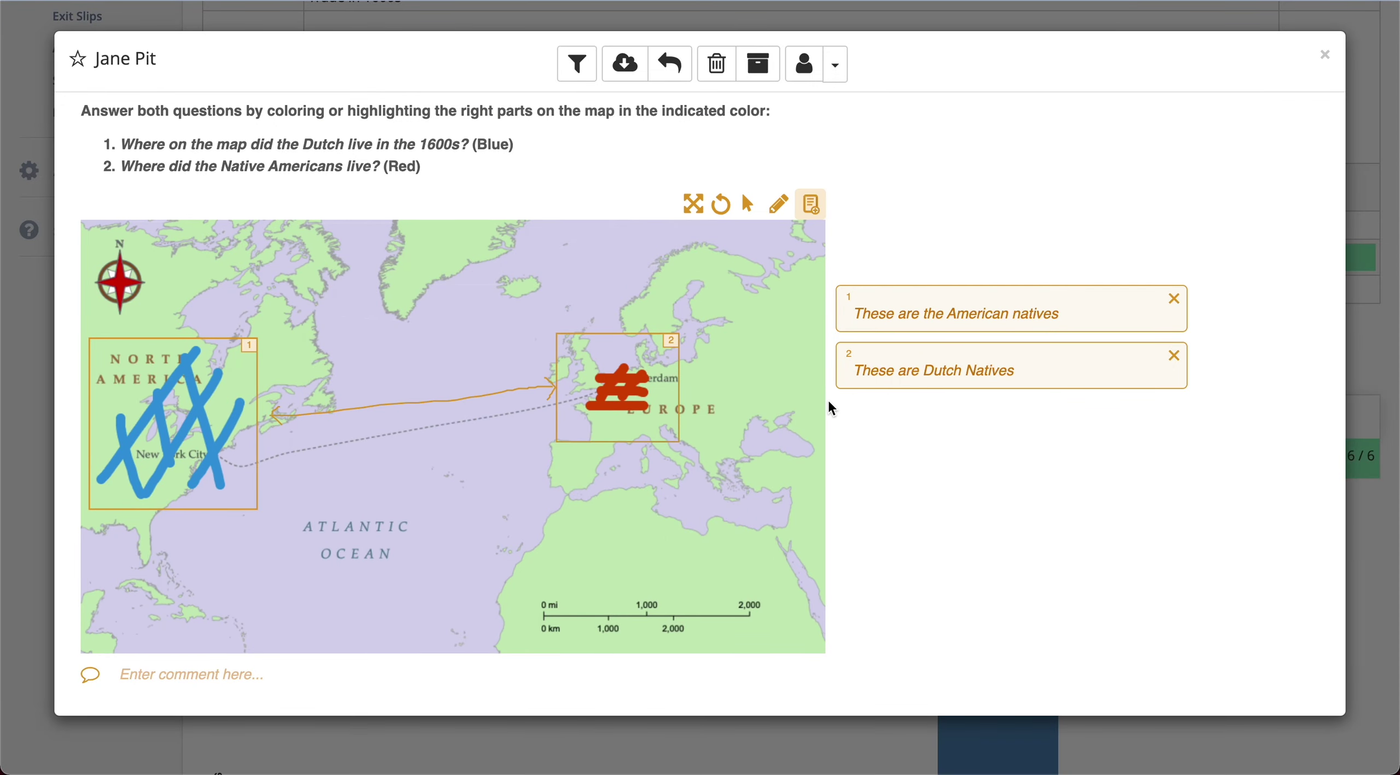
scroll(901, 306, up, 3)
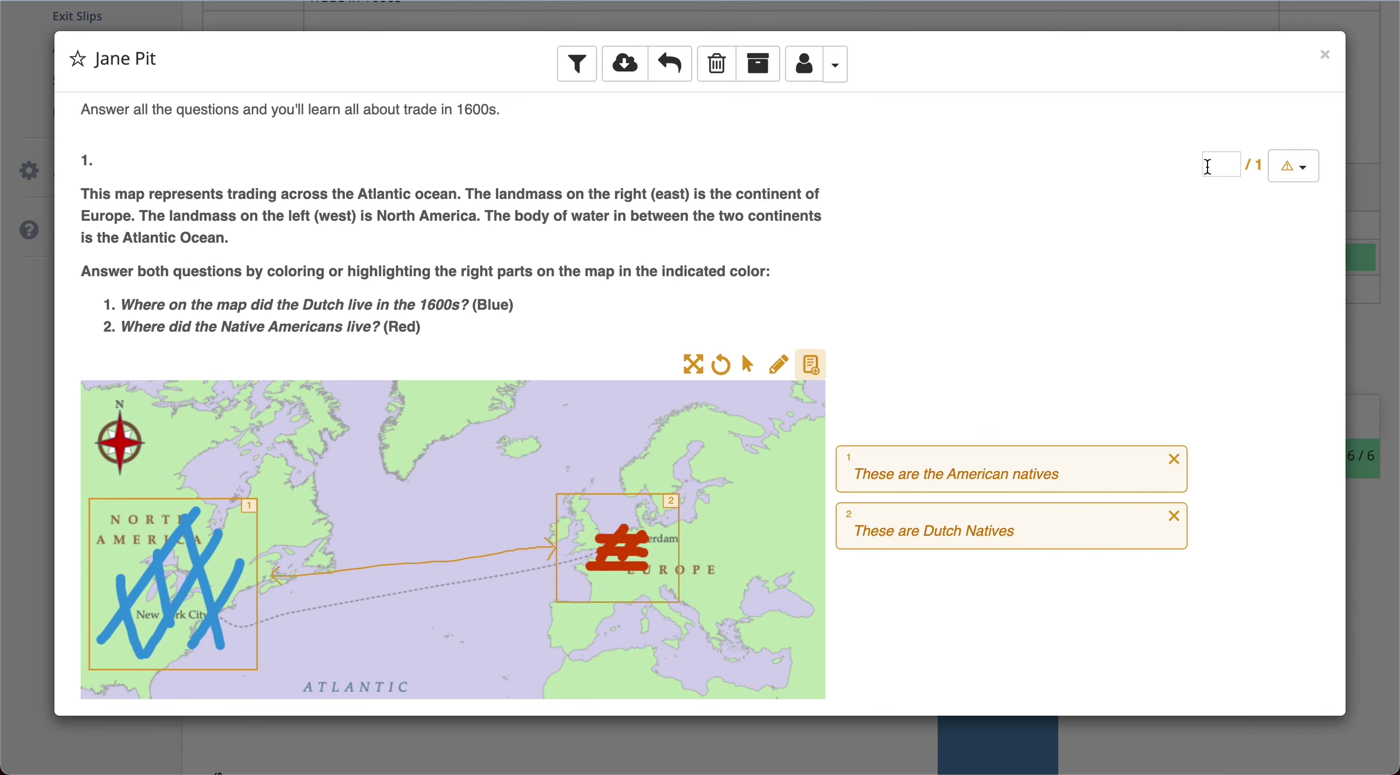
click(1219, 166)
scroll(1103, 301, down, 3)
scroll(1100, 295, up, 3)
scroll(1100, 298, down, 7)
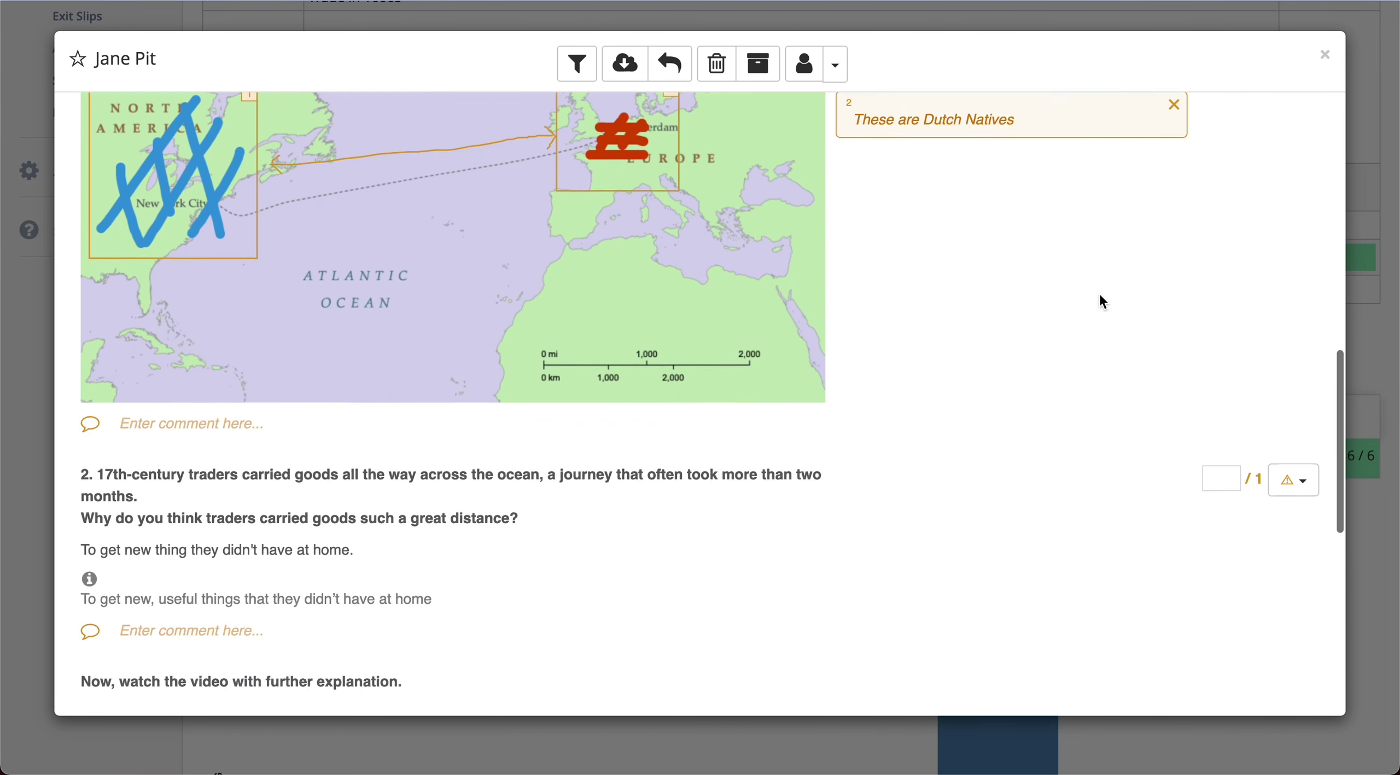
scroll(967, 685, up, 6)
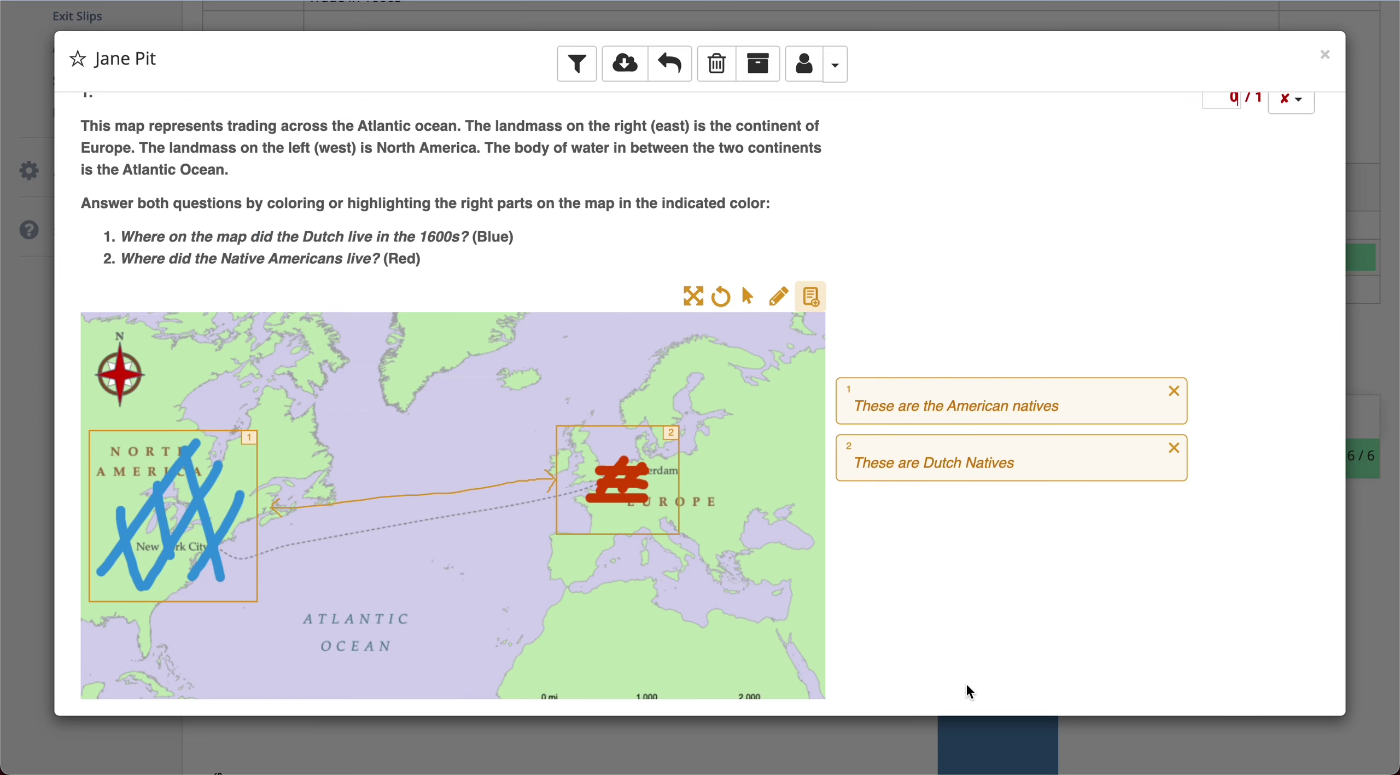
Mark question 2 correct with a score of 1/1.
scroll(966, 685, down, 9)
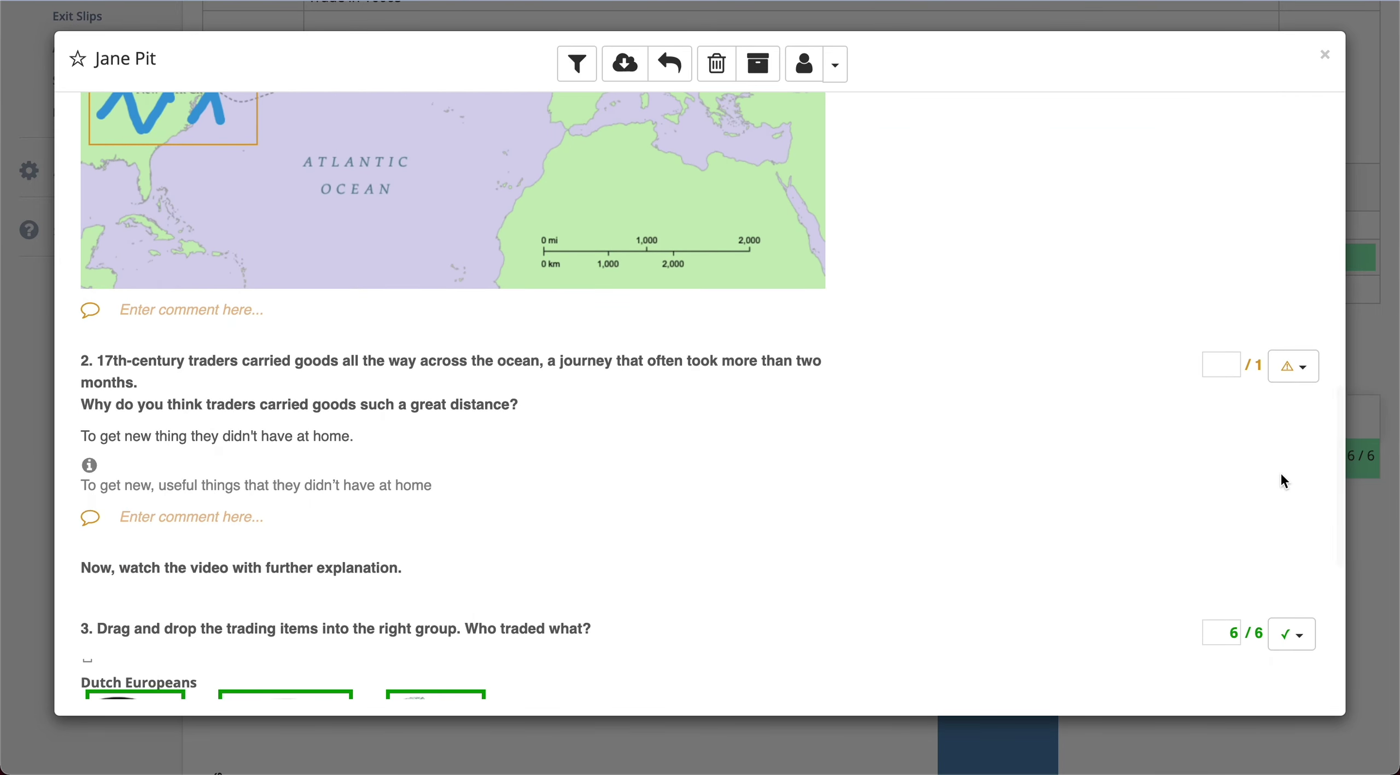
click(1299, 366)
click(1222, 364)
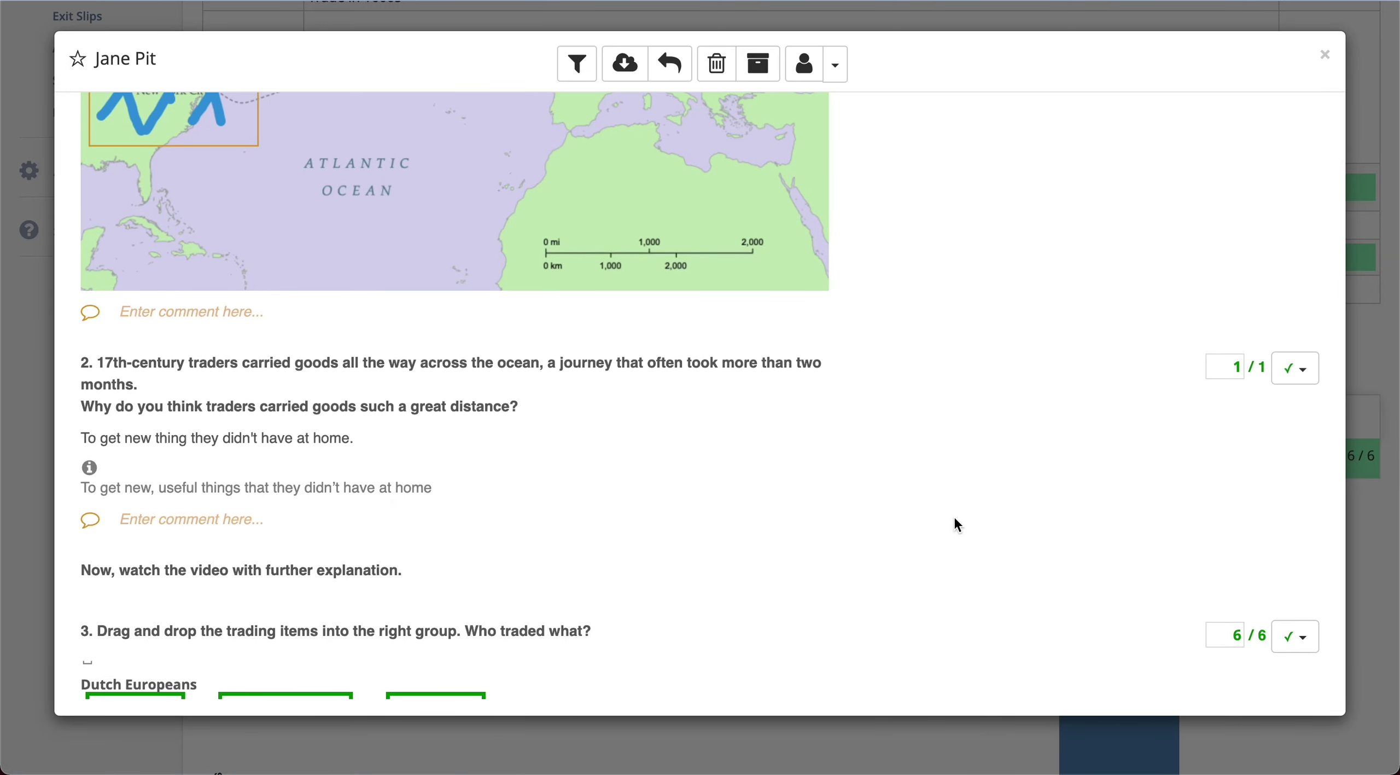
scroll(955, 520, down, 7)
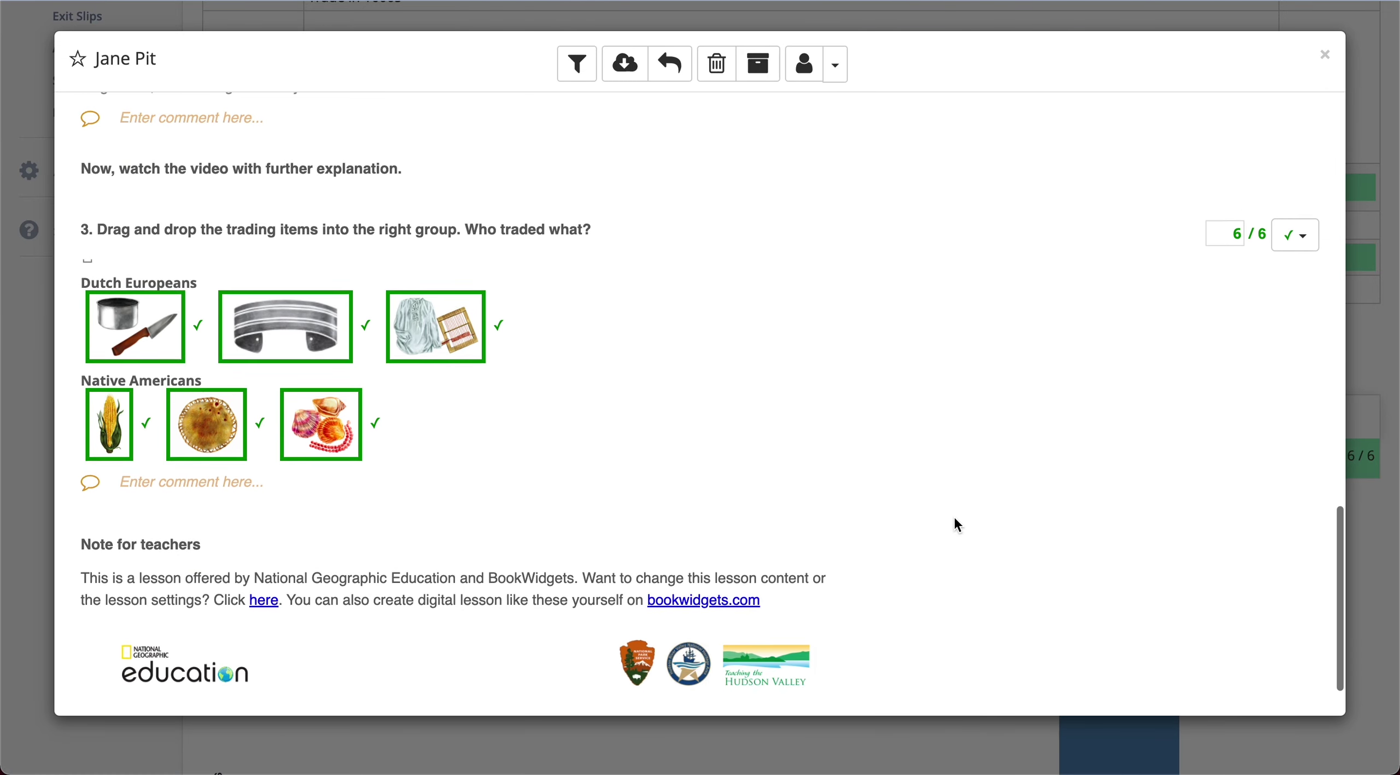
scroll(955, 519, up, 4)
scroll(957, 524, up, 11)
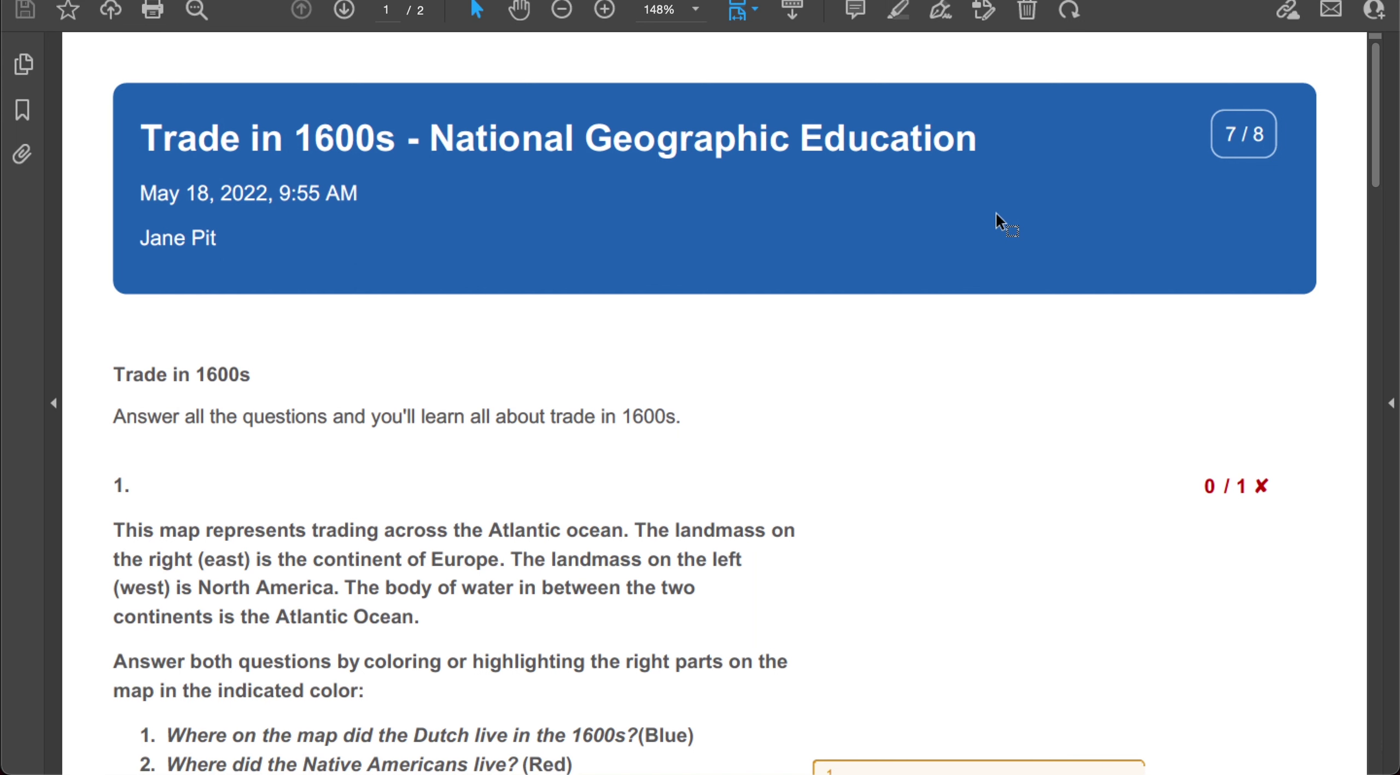
Scroll through the feedback PDF to review the 7/8 score, annotated map and comments.
scroll(995, 219, down, 2)
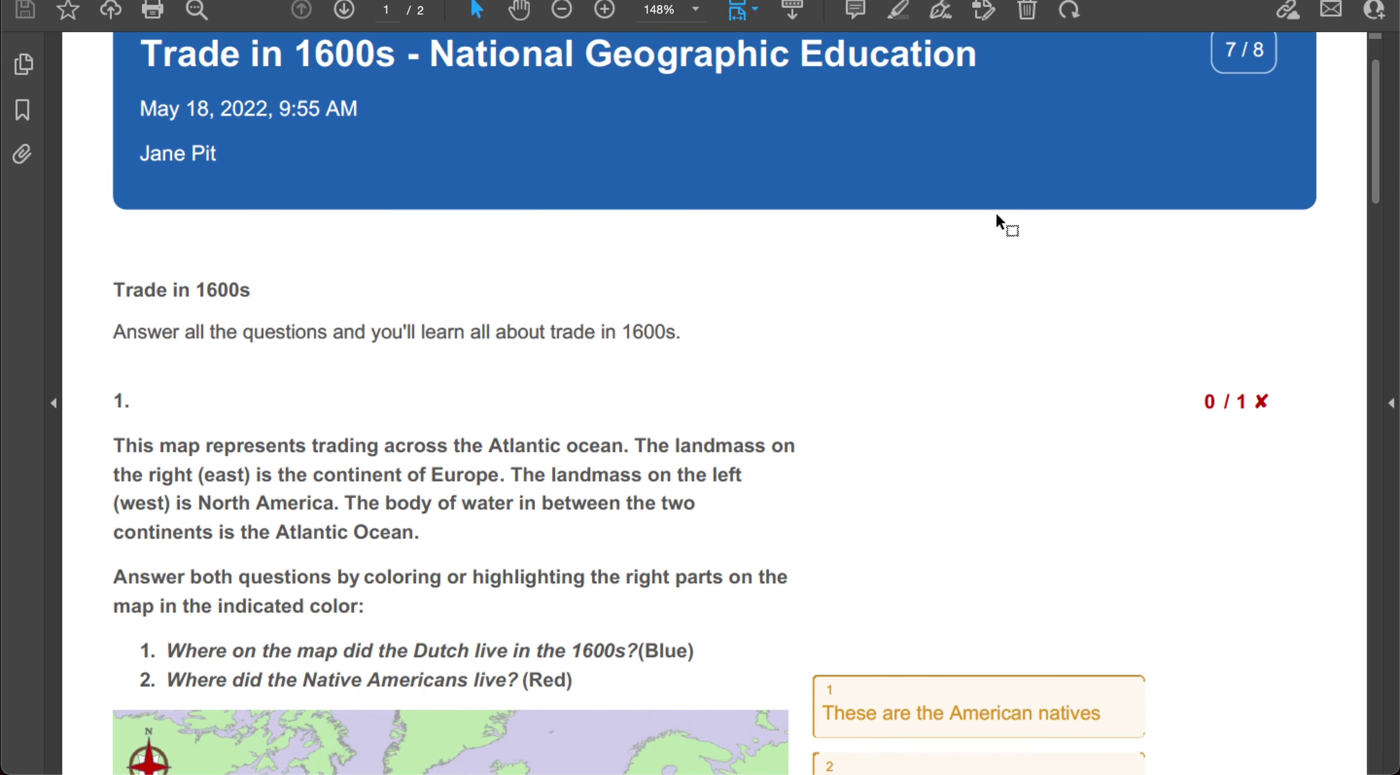
scroll(996, 219, up, 1)
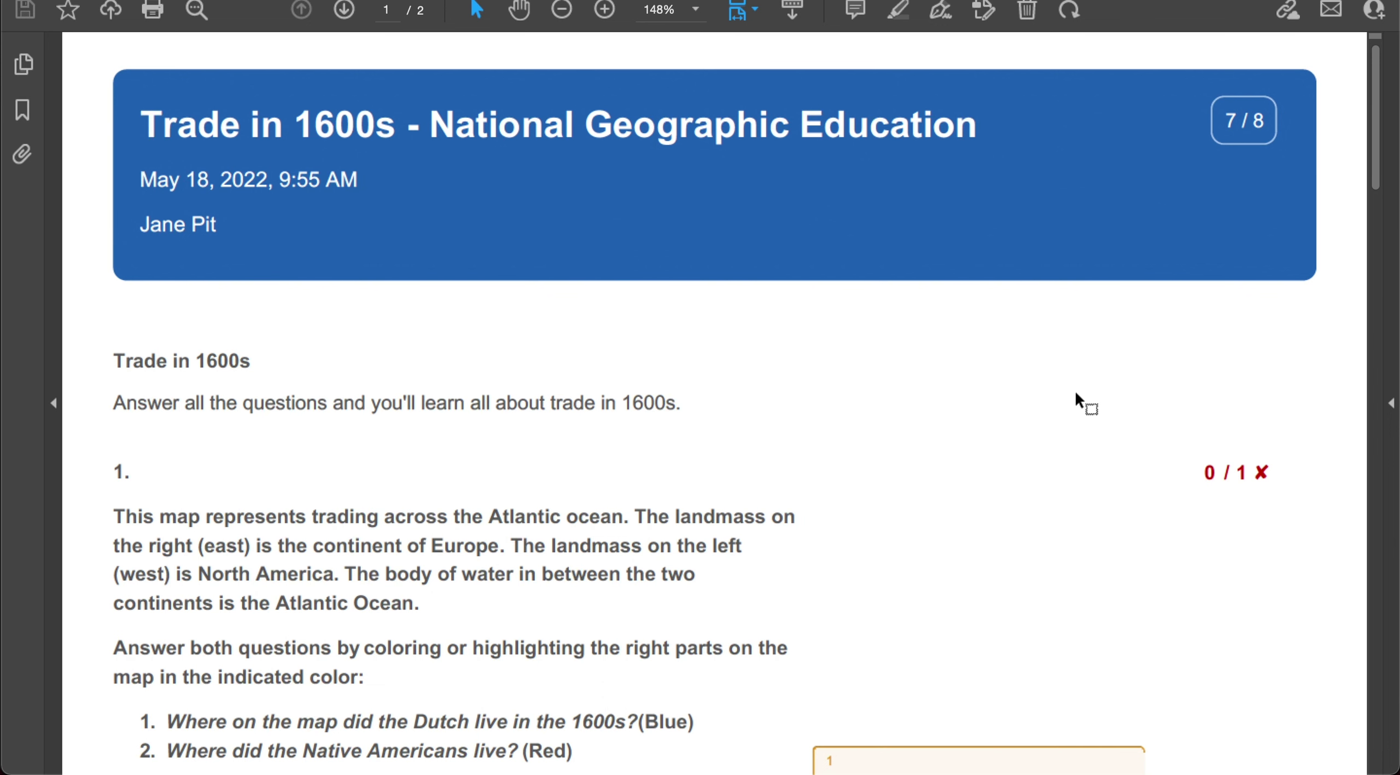
scroll(1074, 389, down, 7)
scroll(1074, 390, down, 2)
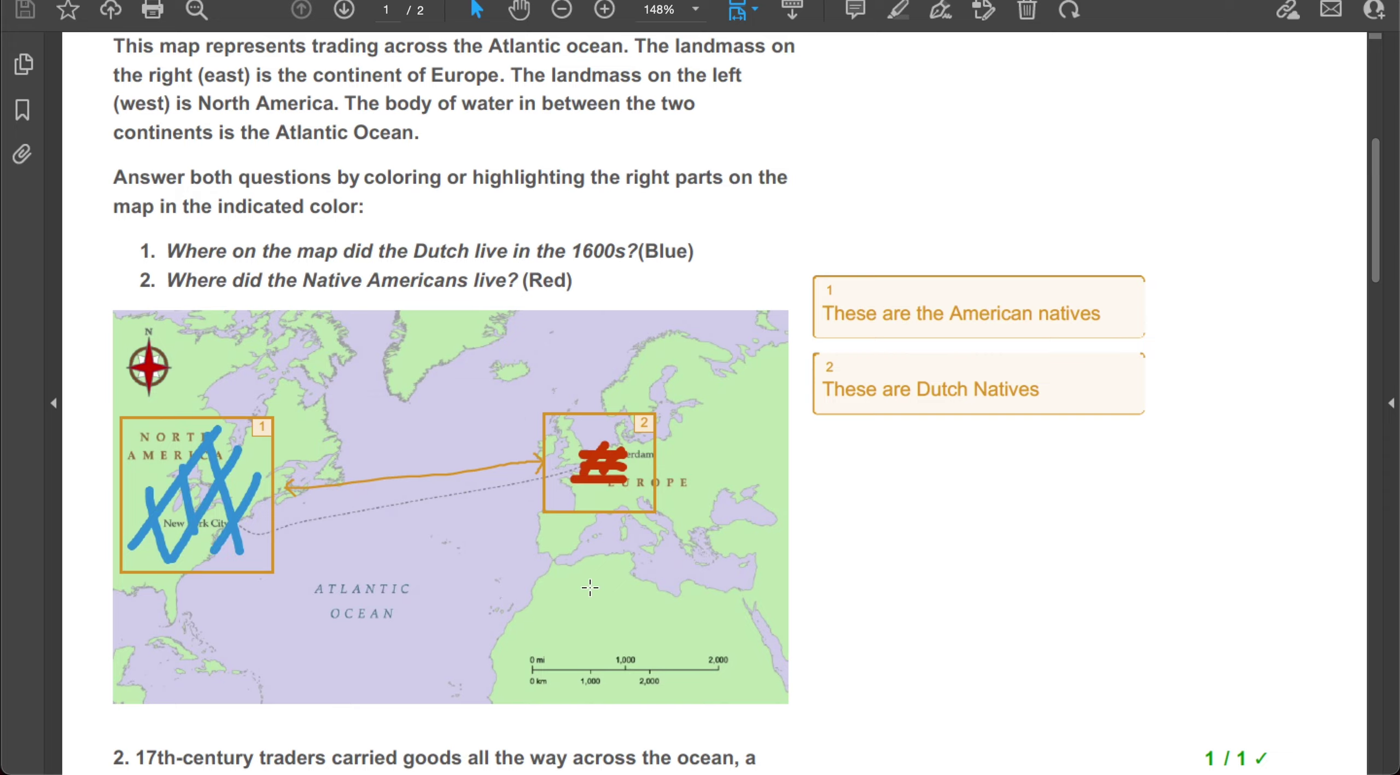
scroll(588, 584, down, 10)
scroll(589, 585, up, 10)
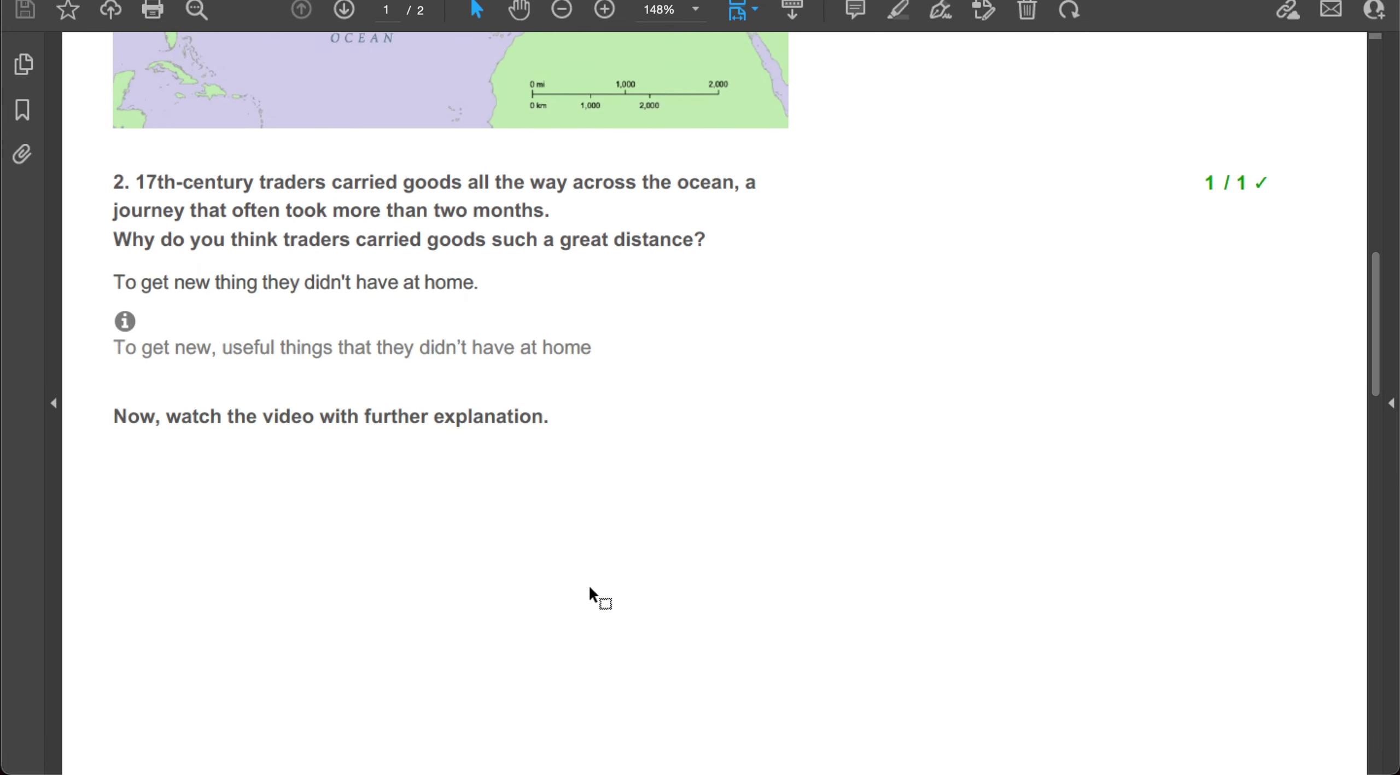